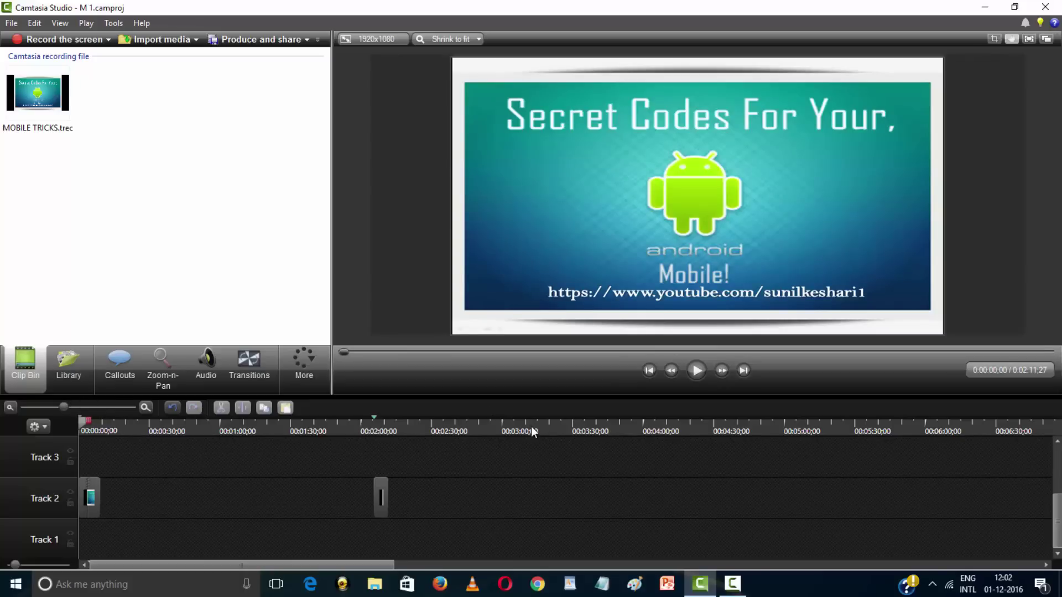
Step: Cut the section from 0:00:05;05 to 0:00:07;00 out of the MOBILE TRICKS clip on Track 2
key(space)
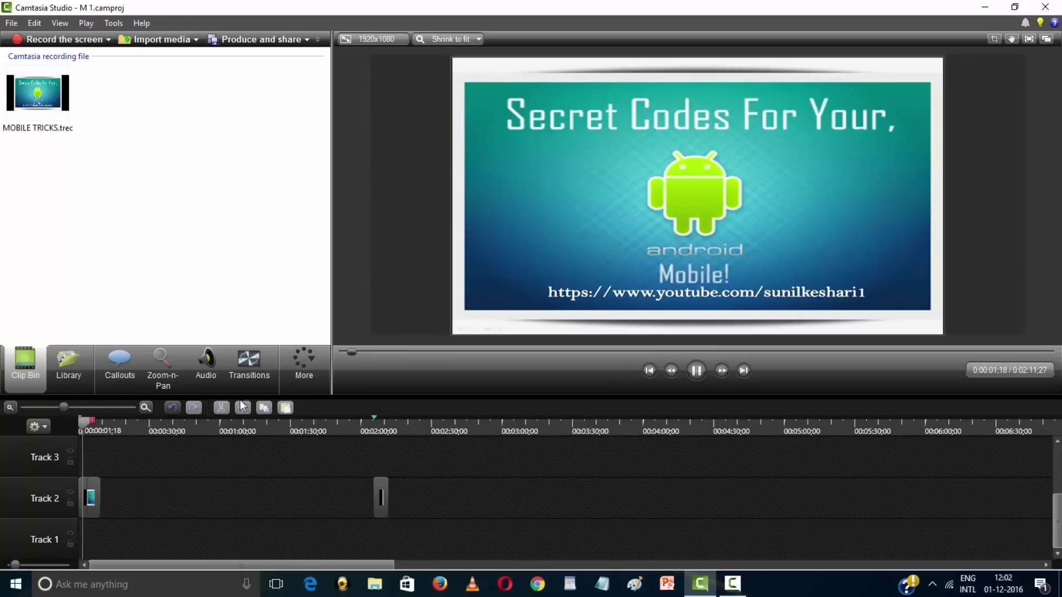
click(88, 406)
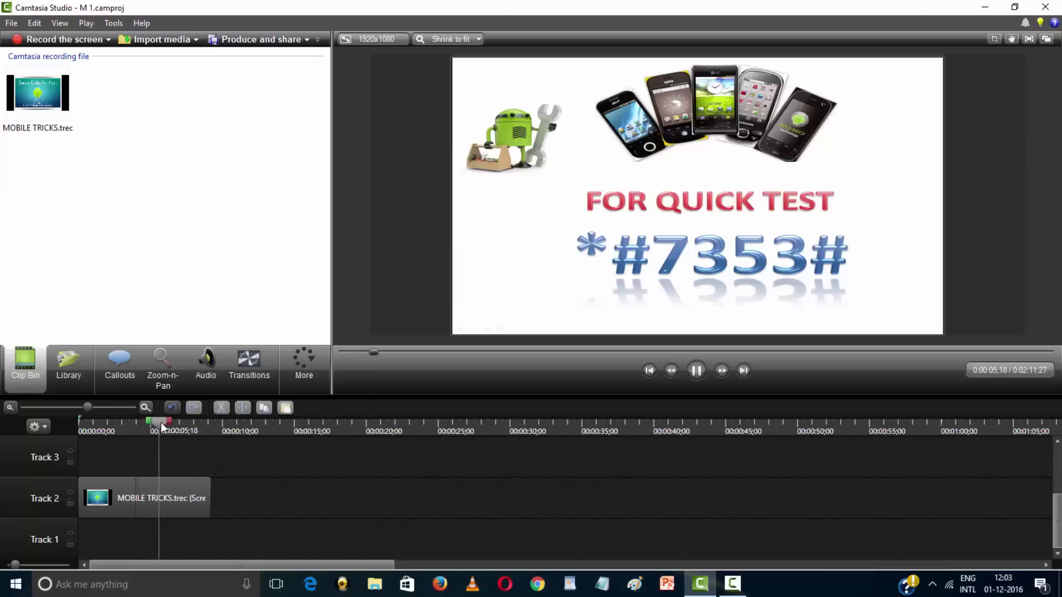
click(177, 424)
mouse_move(169, 422)
mouse_down()
mouse_move(153, 427)
mouse_move(190, 434)
mouse_up()
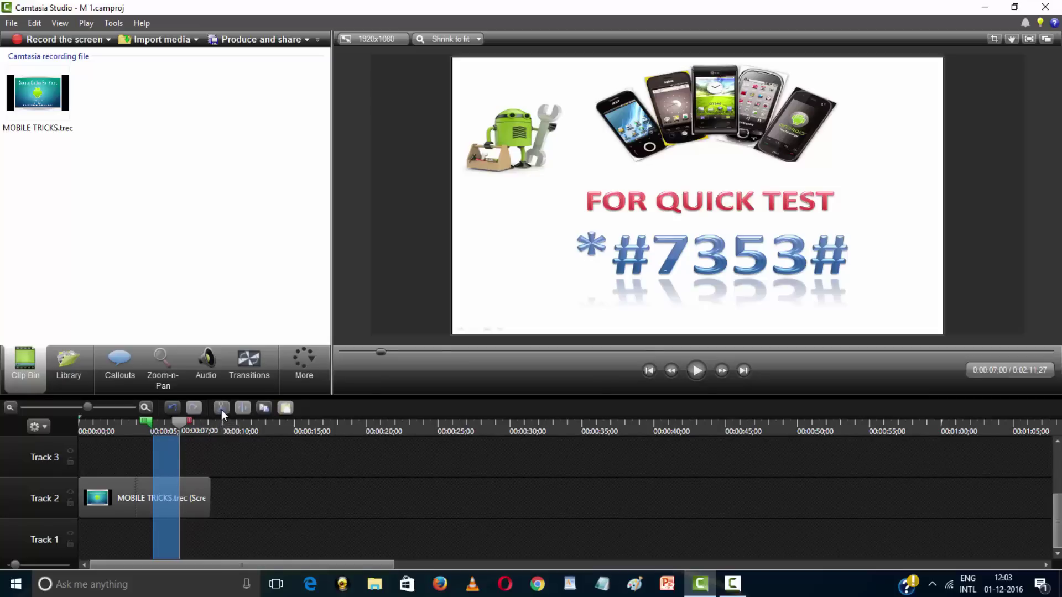
click(222, 410)
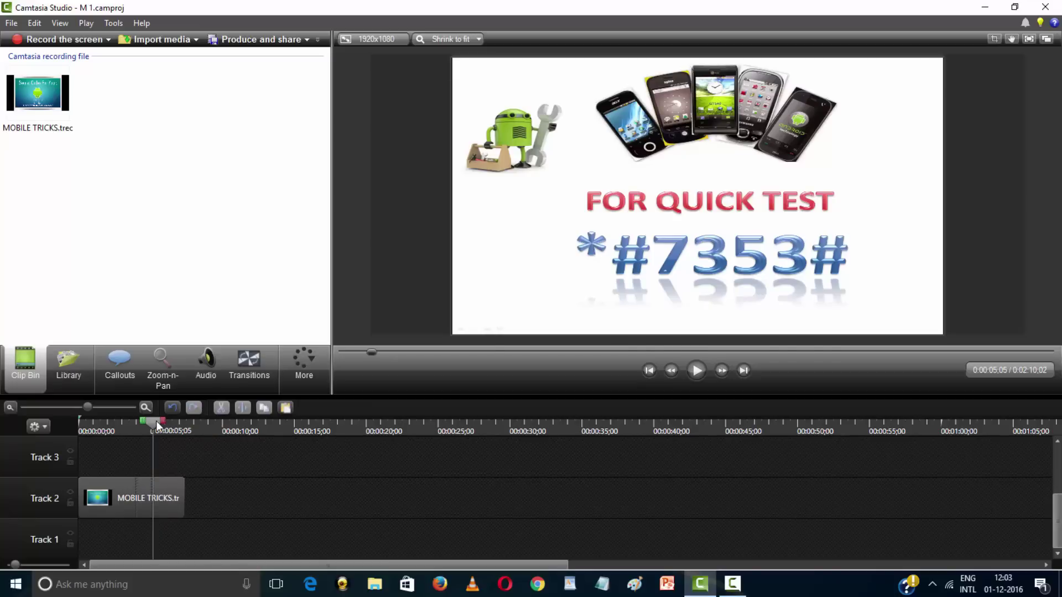
Step: Play the timeline from the start through the cut point to check the edit
drag(148, 427, 64, 413)
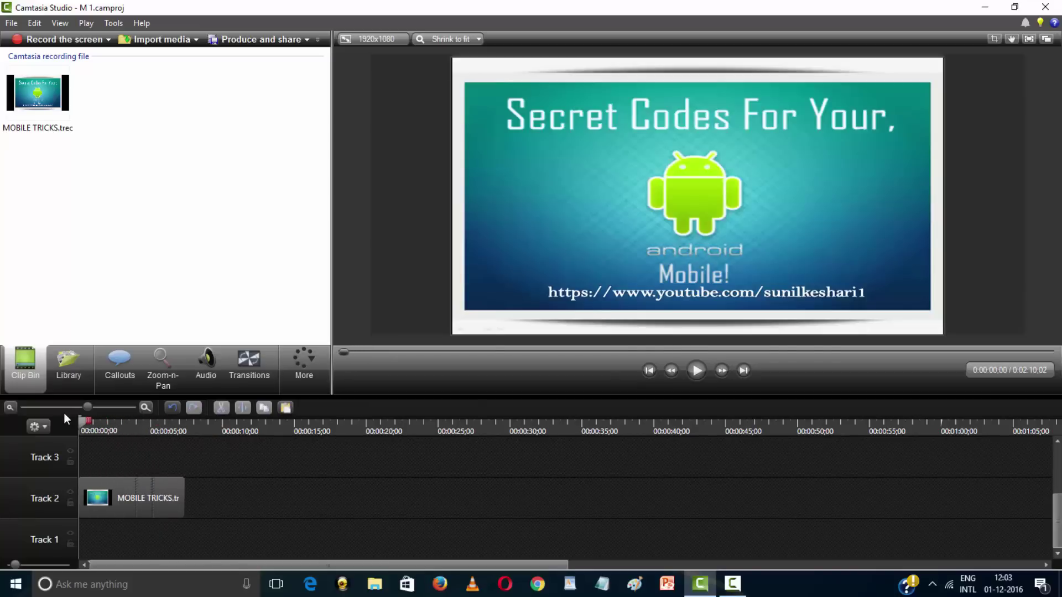
key(space)
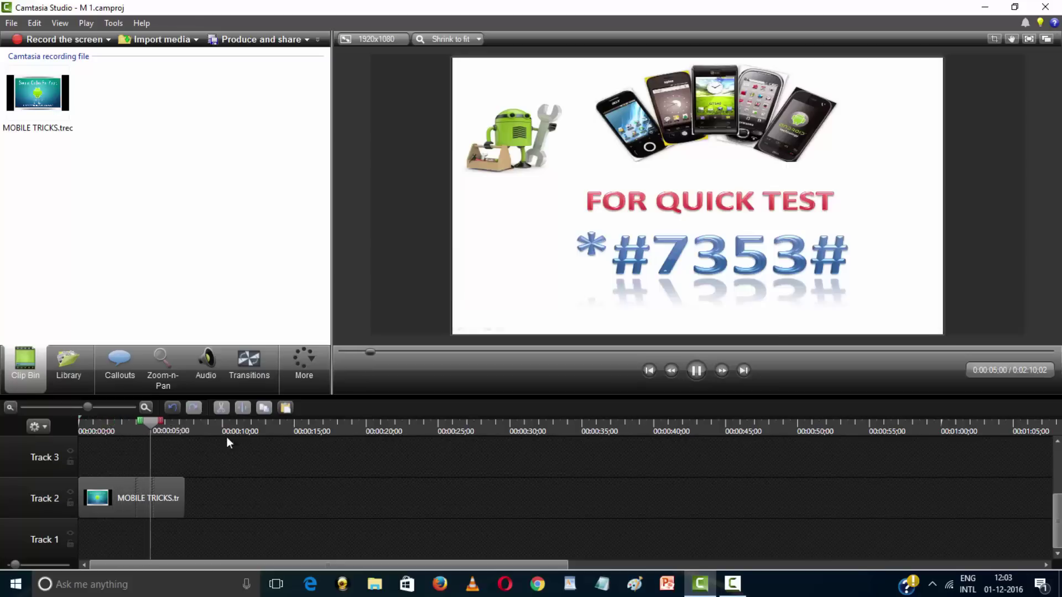
key(space)
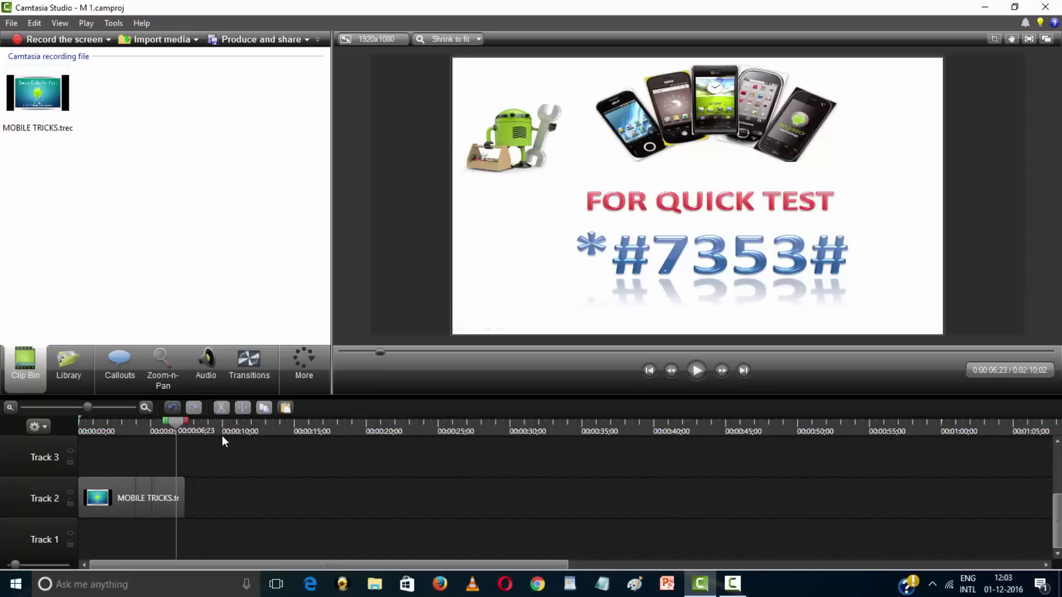
Step: Split the MOBILE TRICKS clip at 0:00:04;03 and move the latter part to about 12 seconds on Track 2
drag(175, 425, 135, 426)
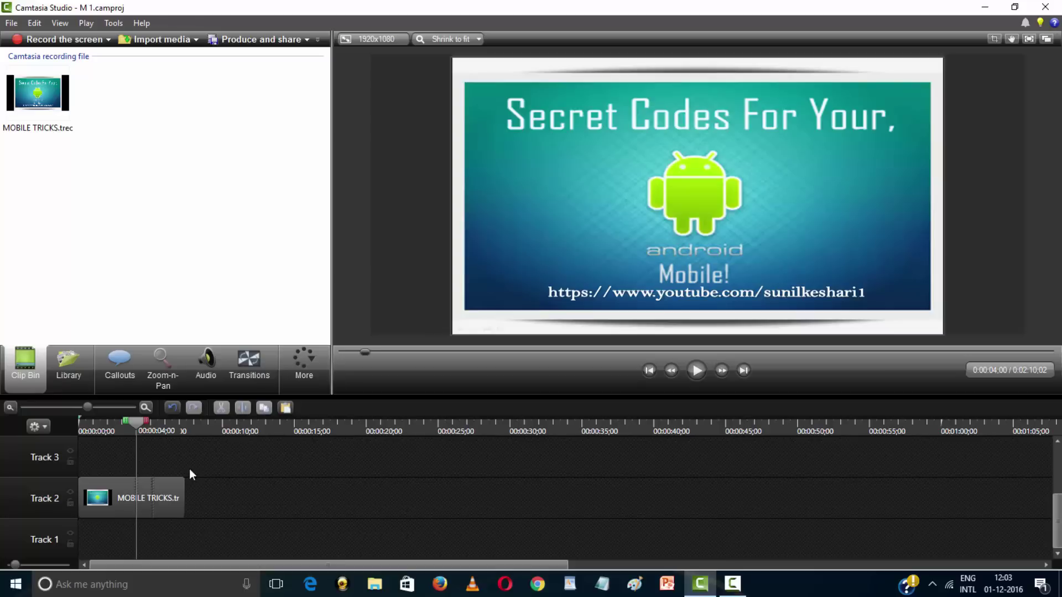
mouse_move(144, 497)
mouse_down()
mouse_move(185, 507)
mouse_move(137, 498)
mouse_up()
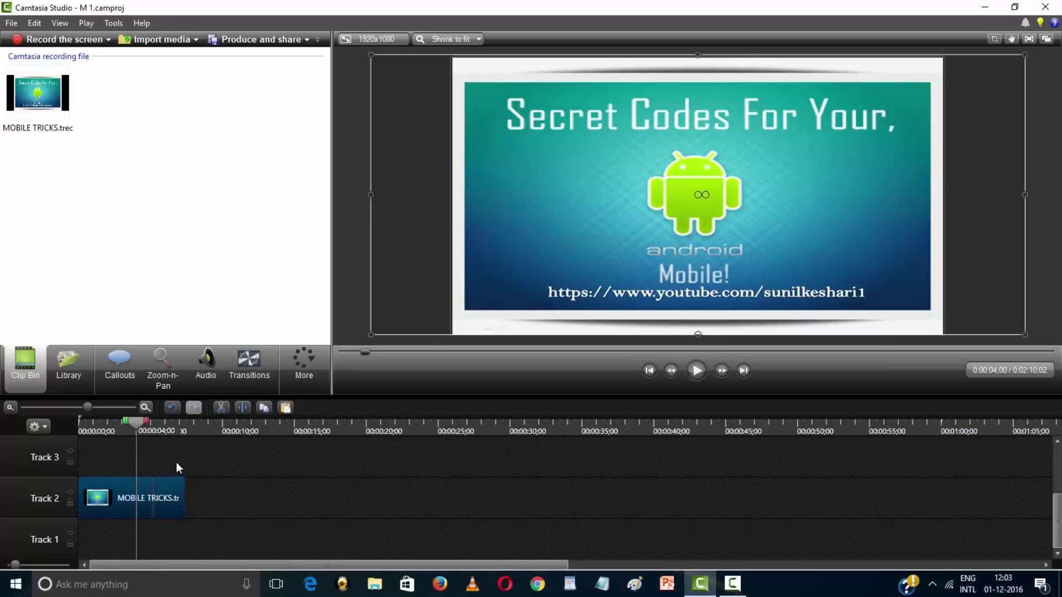
click(146, 431)
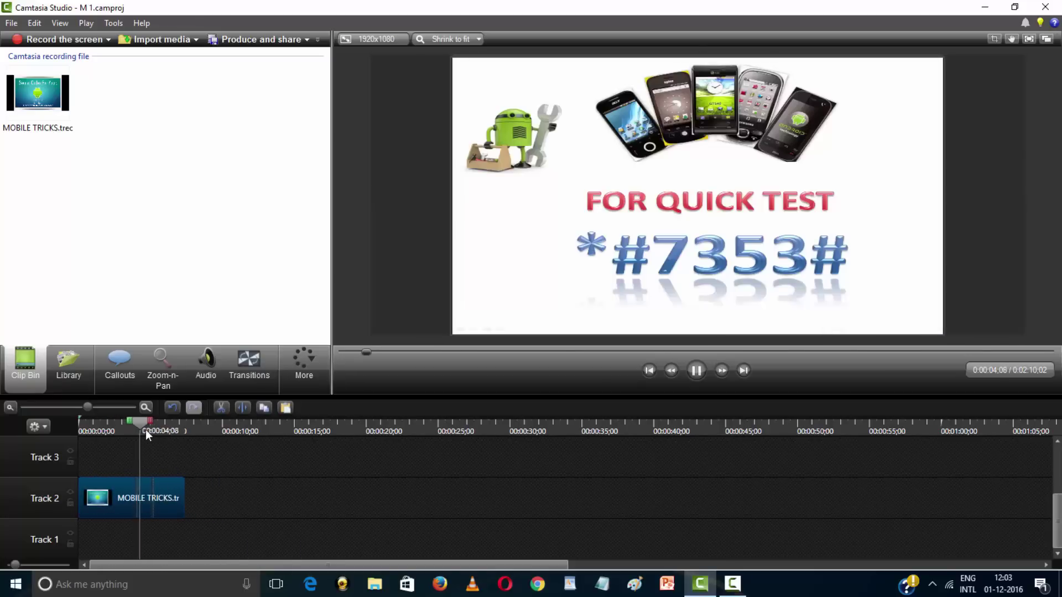
drag(143, 423, 132, 424)
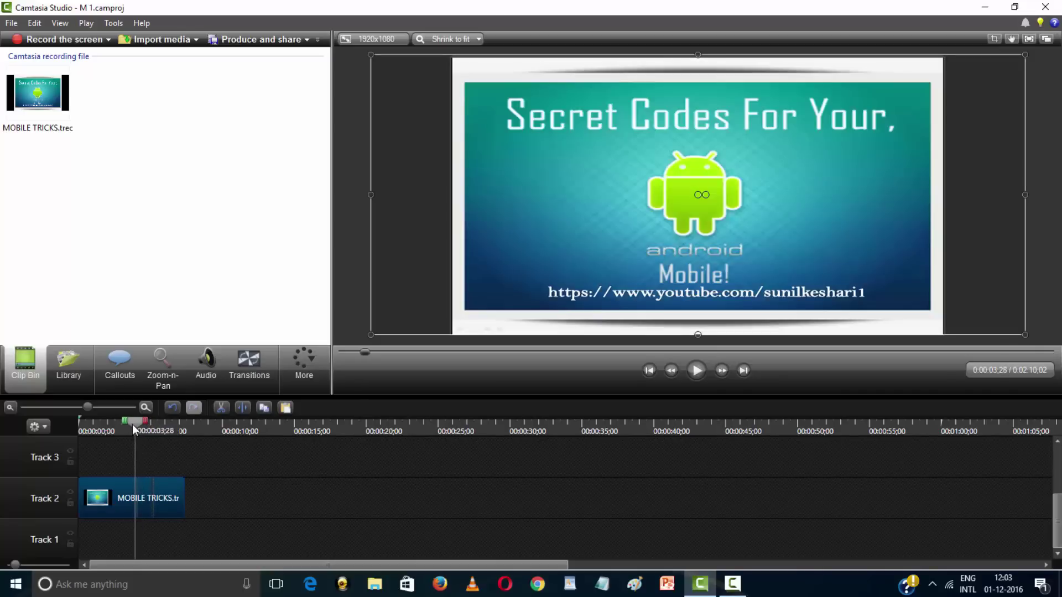
click(105, 408)
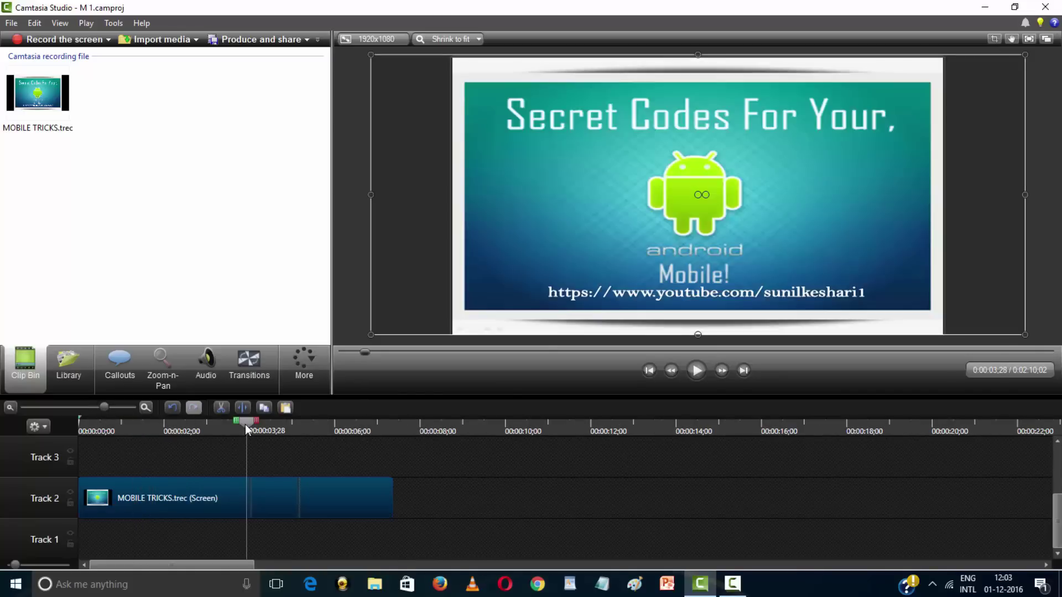
drag(245, 424, 254, 451)
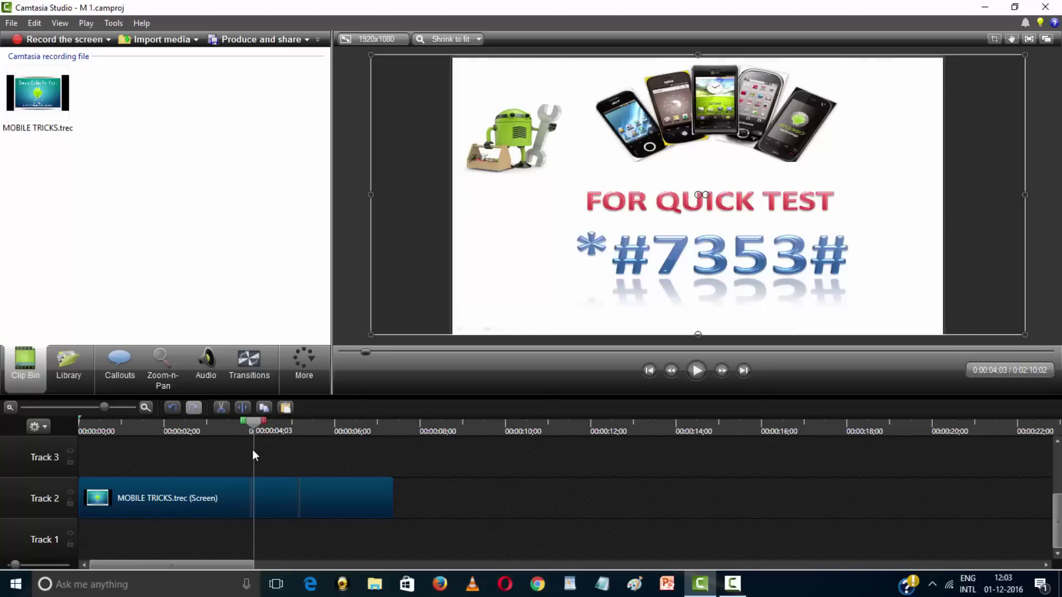
click(238, 410)
drag(299, 482, 641, 505)
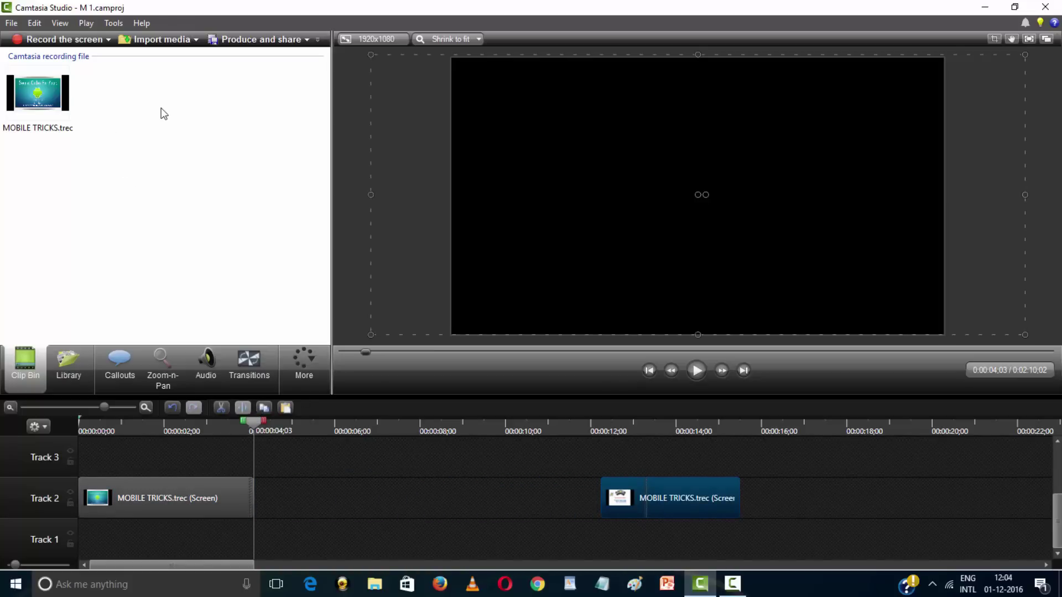
Step: Import the IMEI CODE video from the Desktop's mobile folder and add it to the timeline at the playhead
click(149, 40)
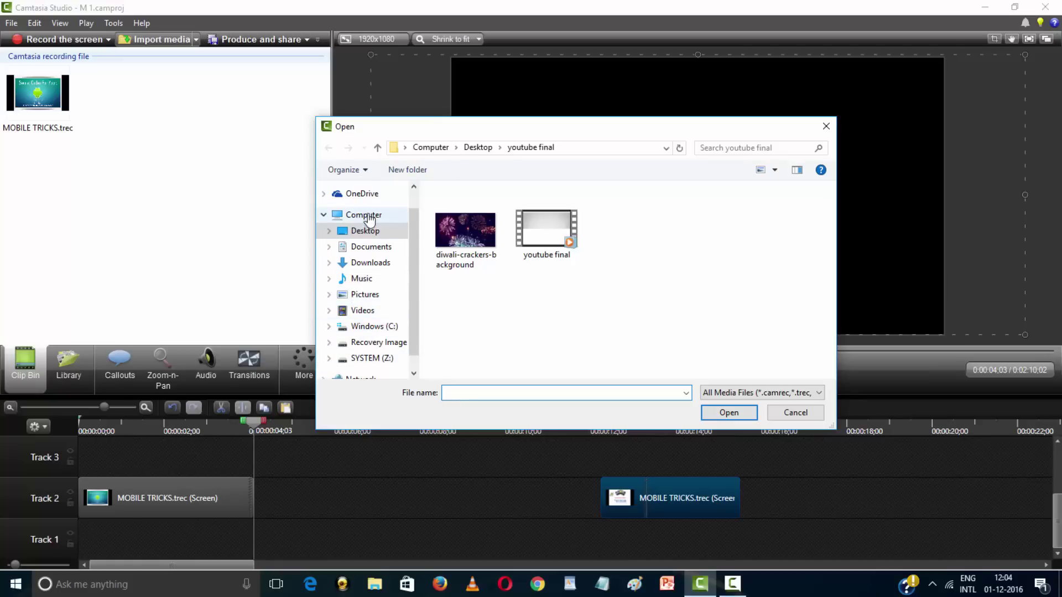
click(364, 233)
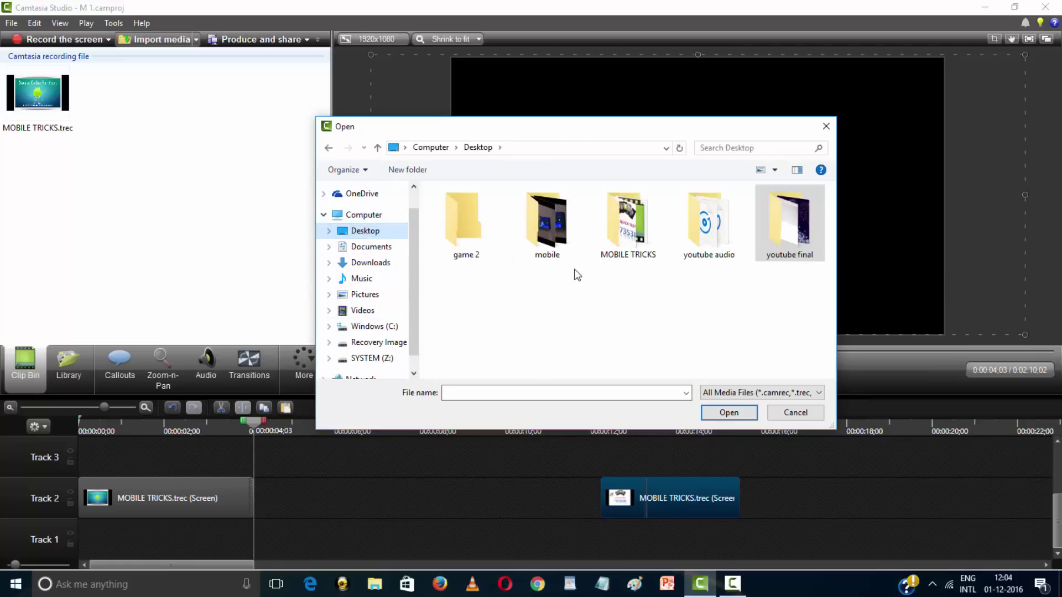
double_click(624, 250)
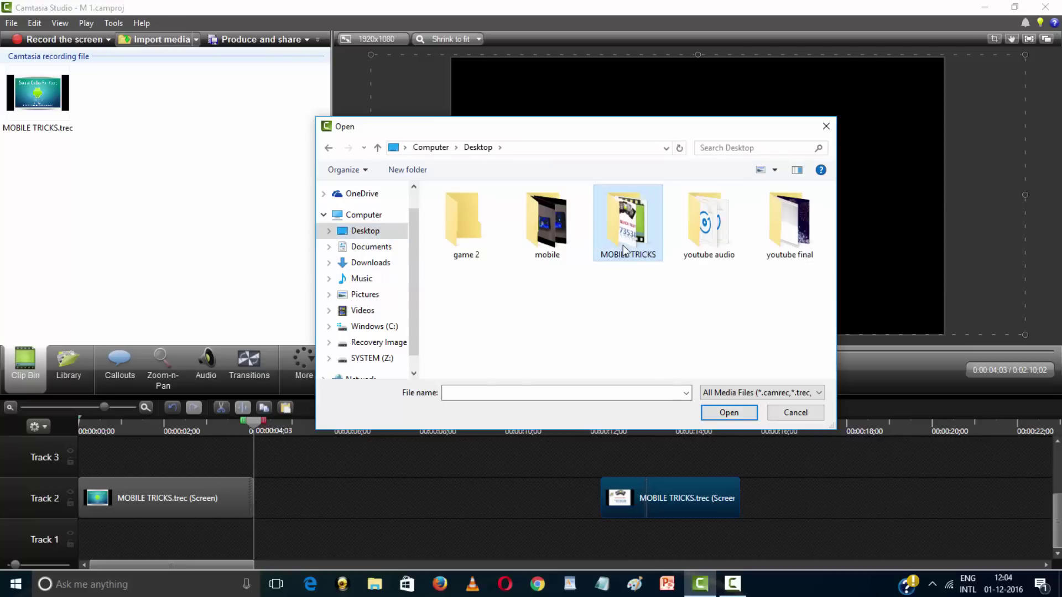
scroll(638, 326, down, 1)
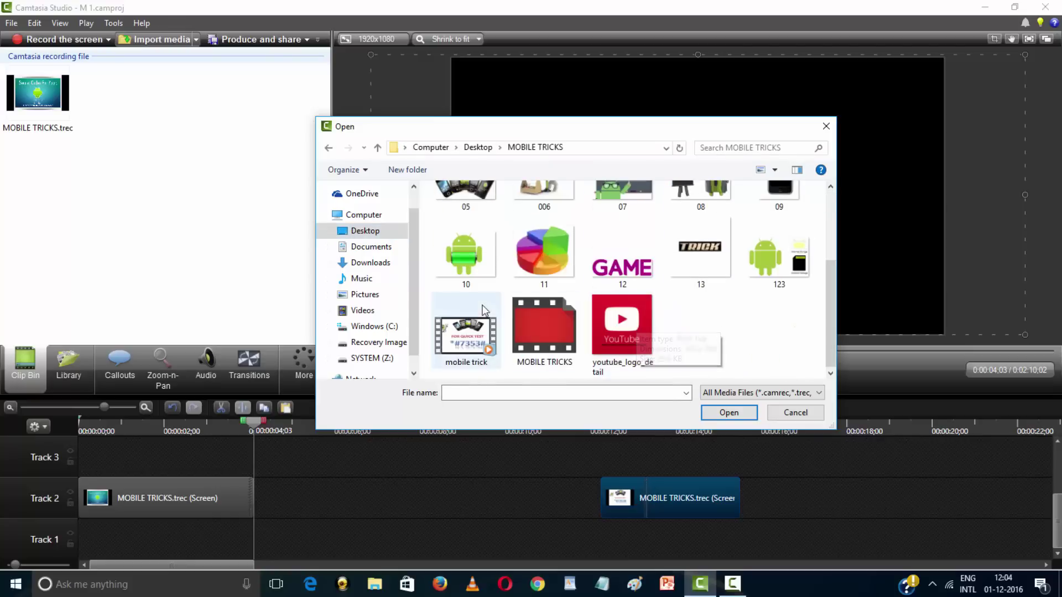
click(329, 148)
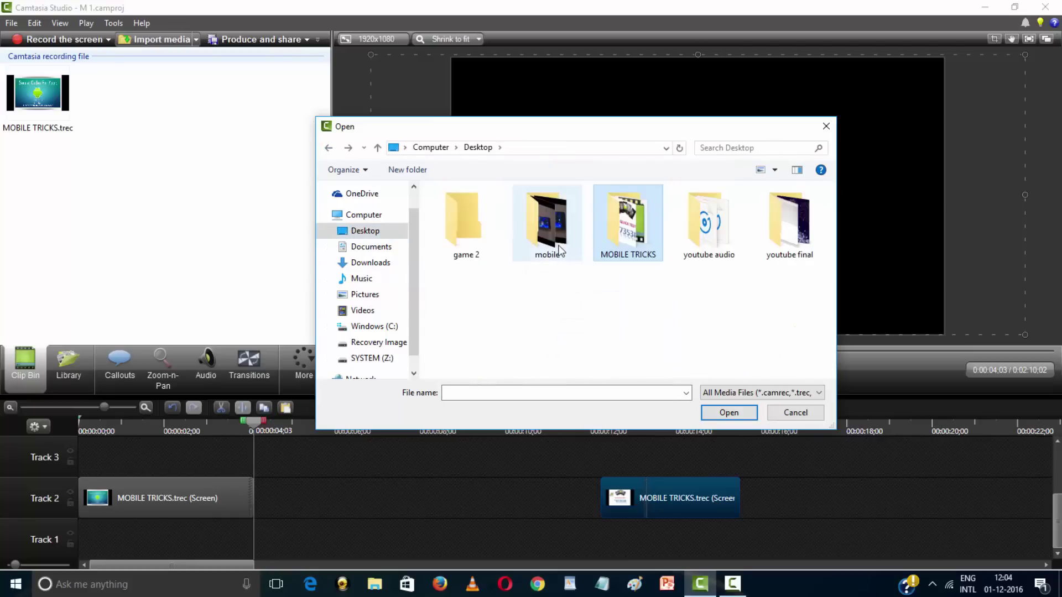
double_click(531, 226)
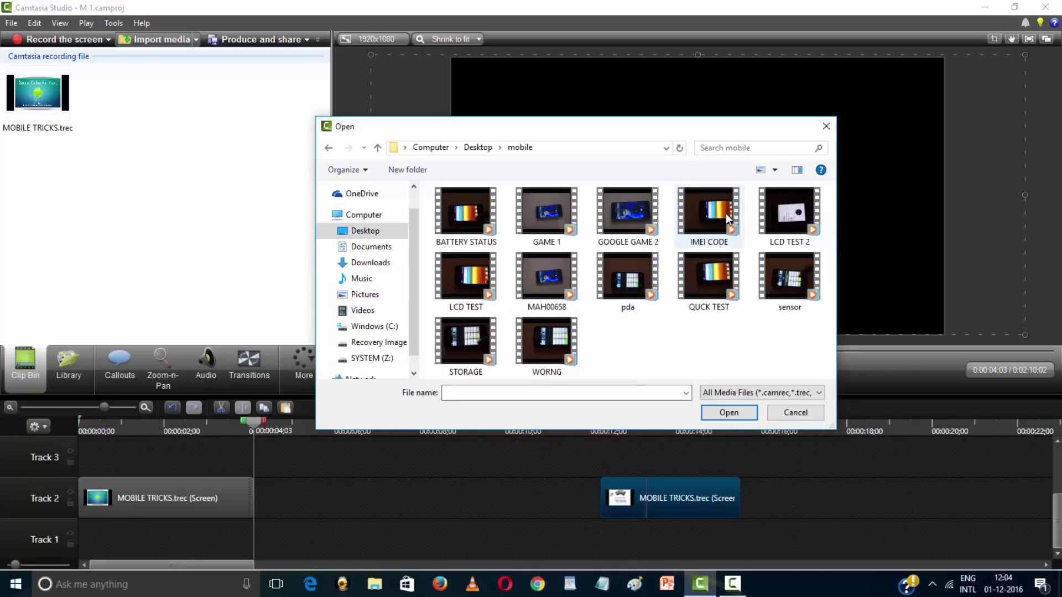
double_click(690, 209)
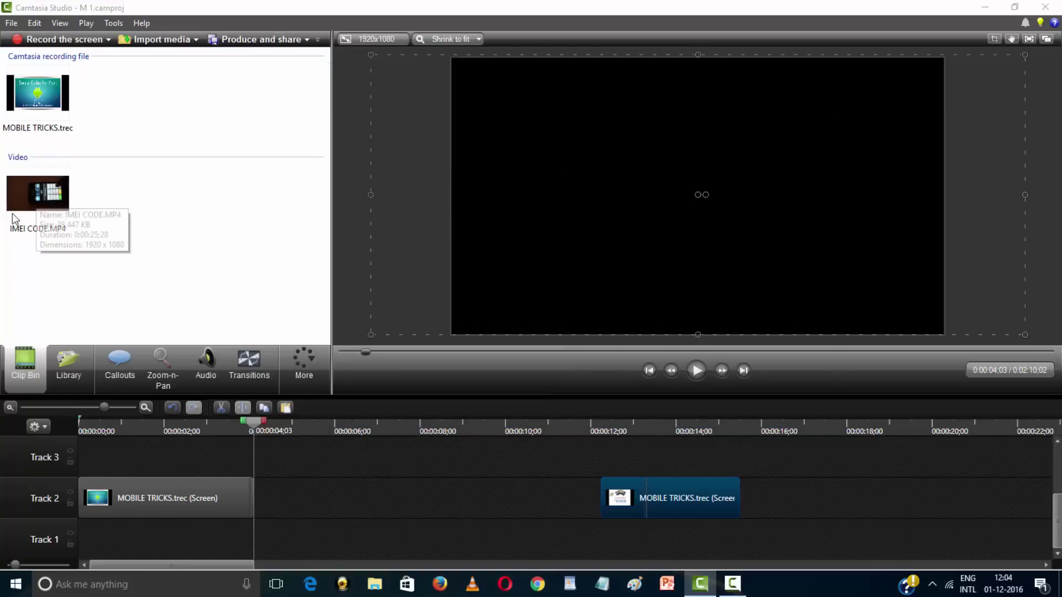
right_click(36, 187)
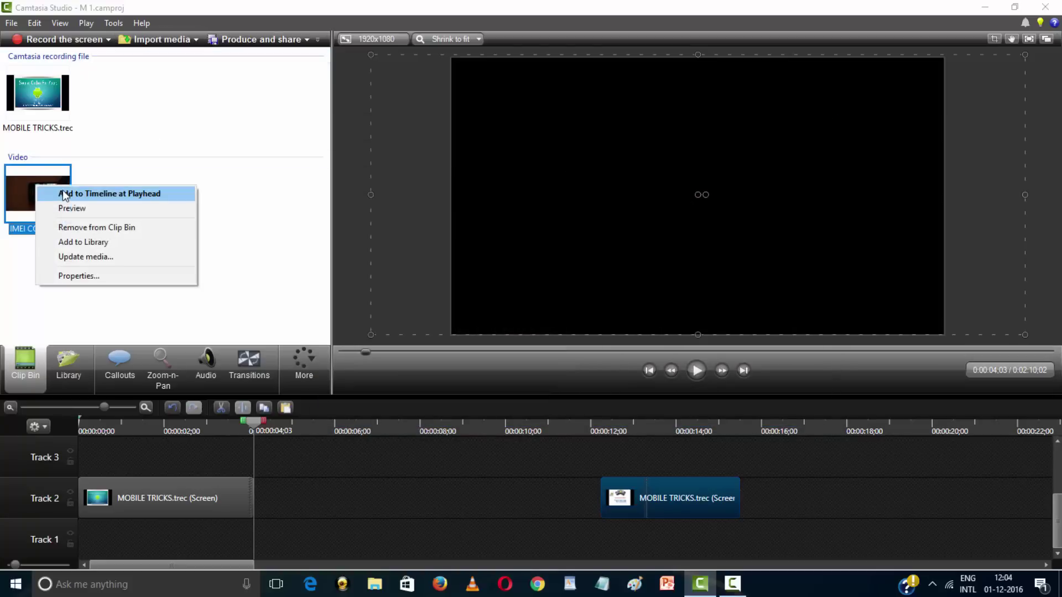
click(64, 195)
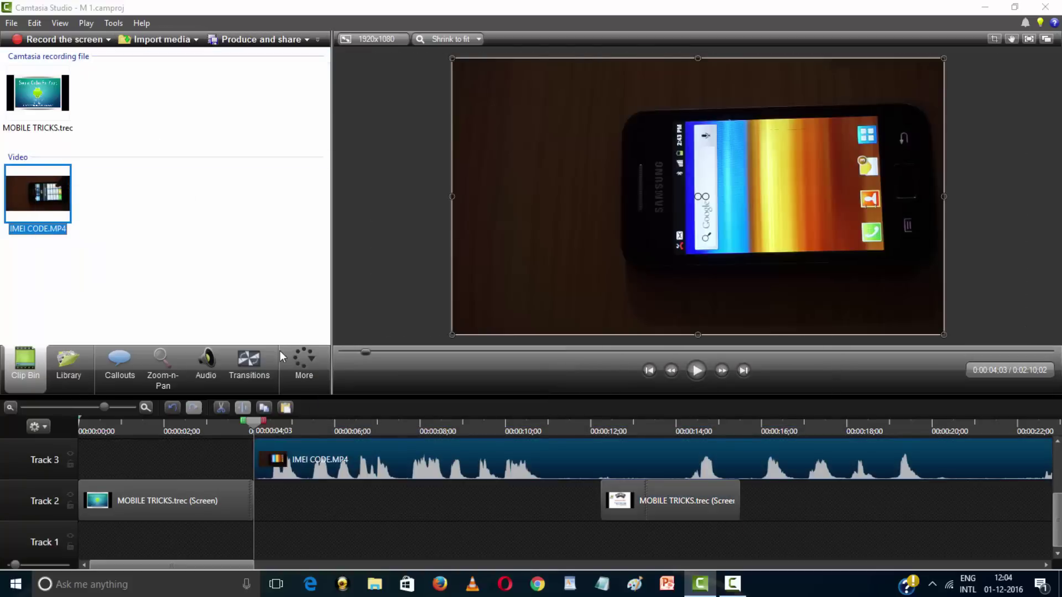
Step: Play the IMEI CODE.MP4 clip from about 13 seconds and silence its audio
click(650, 496)
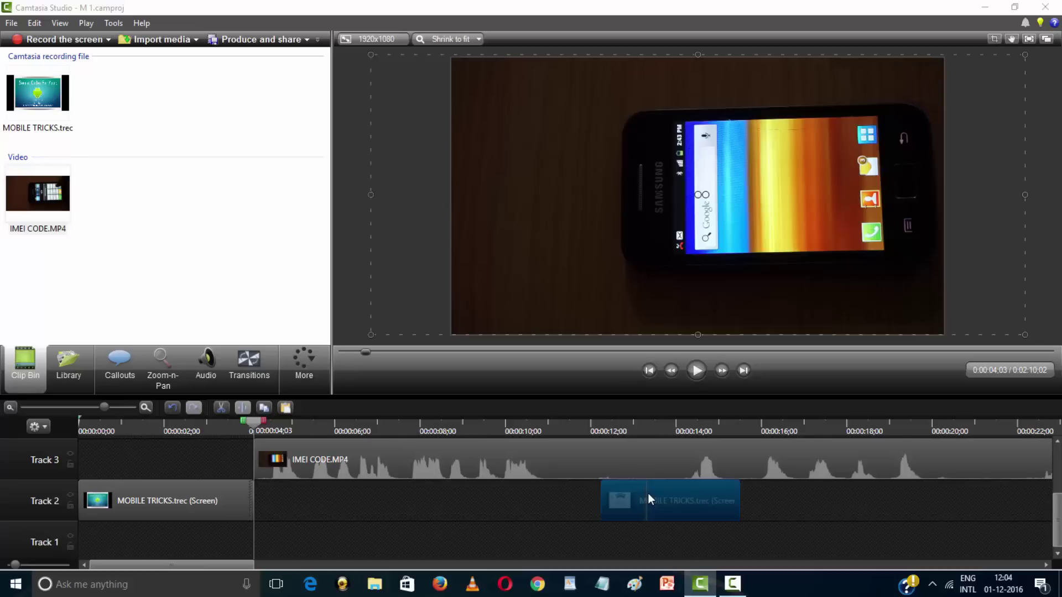
click(636, 422)
key(space)
click(540, 467)
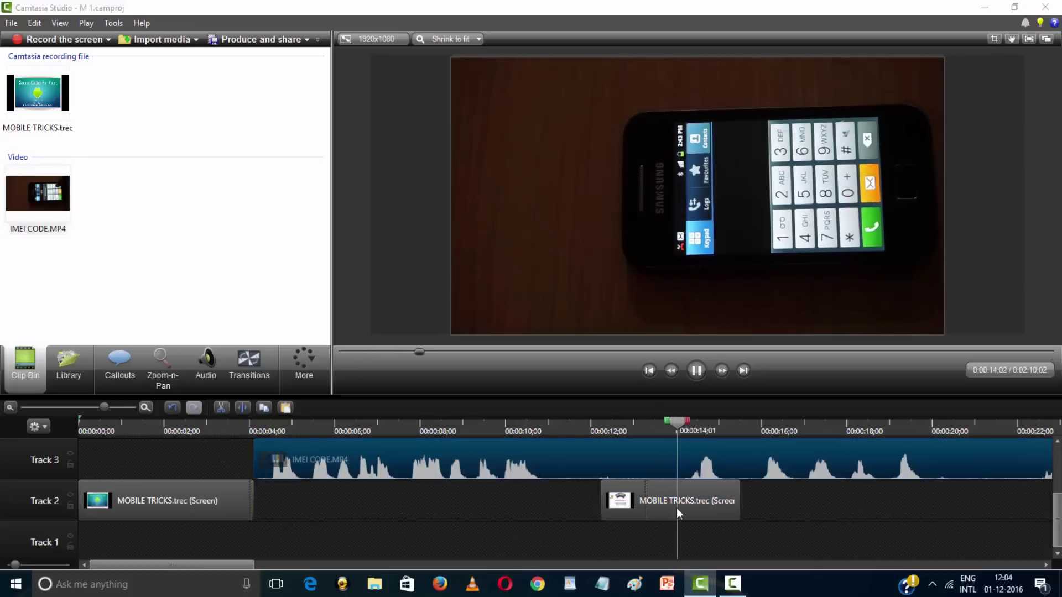
key(space)
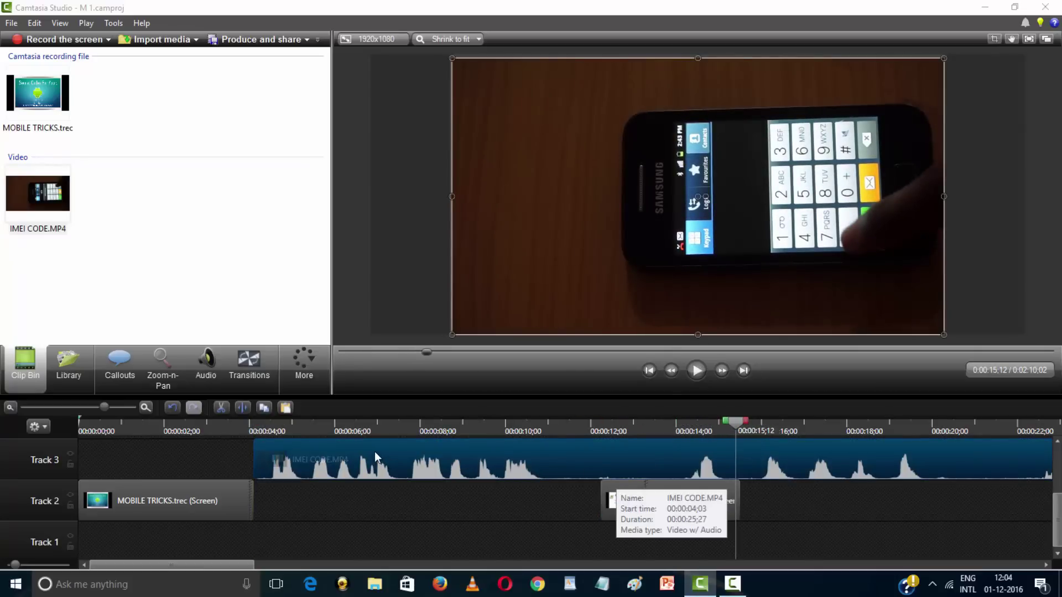
click(198, 378)
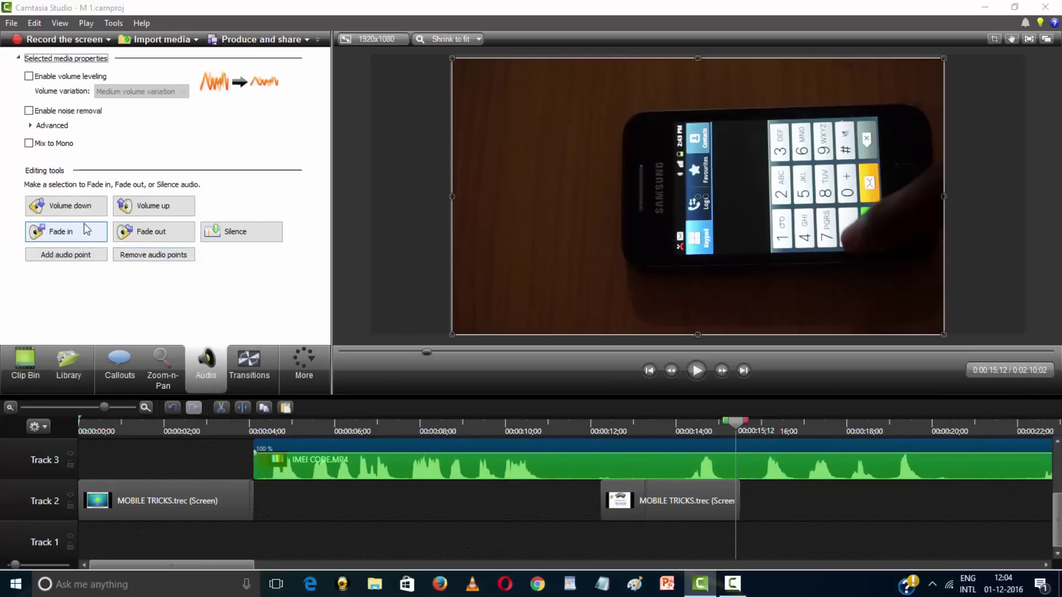
click(261, 233)
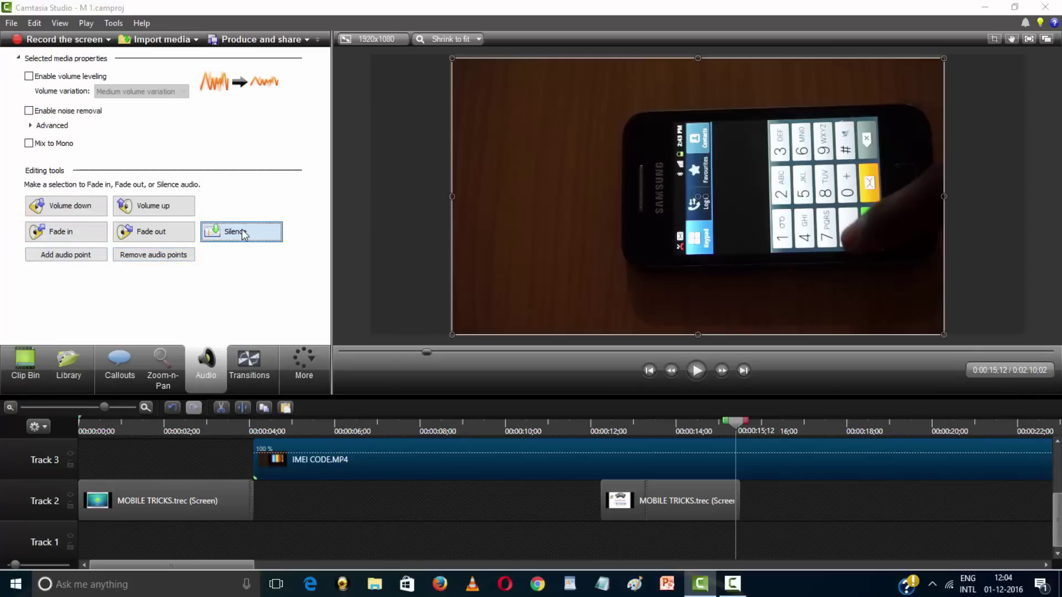
Step: Move the split-off part of the MOBILE TRICKS clip to about 3:20 on Track 2, past the other clips
click(381, 490)
drag(701, 501, 1054, 504)
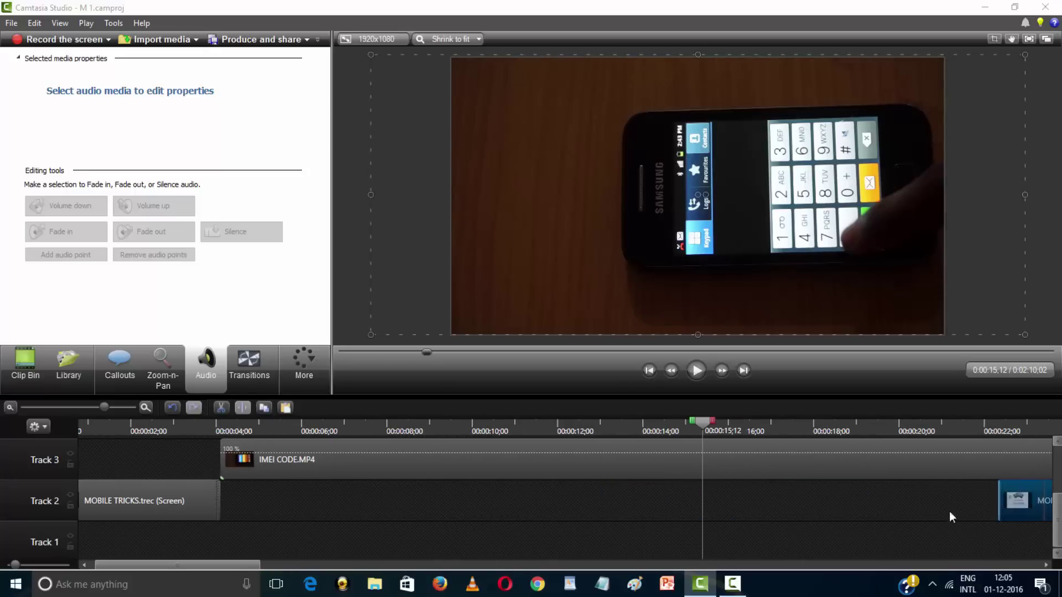
click(59, 404)
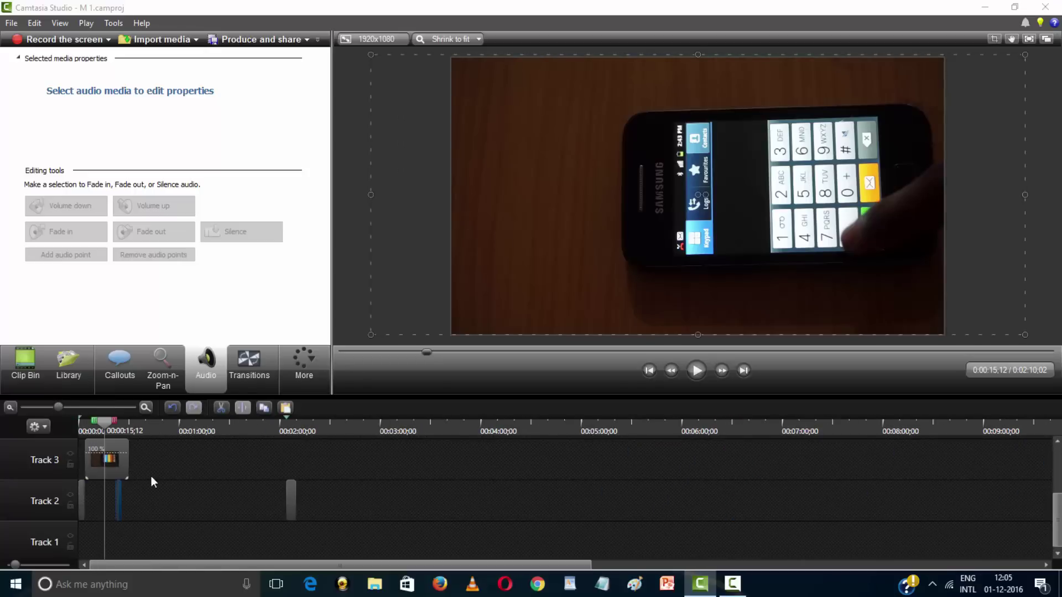
drag(116, 491, 371, 494)
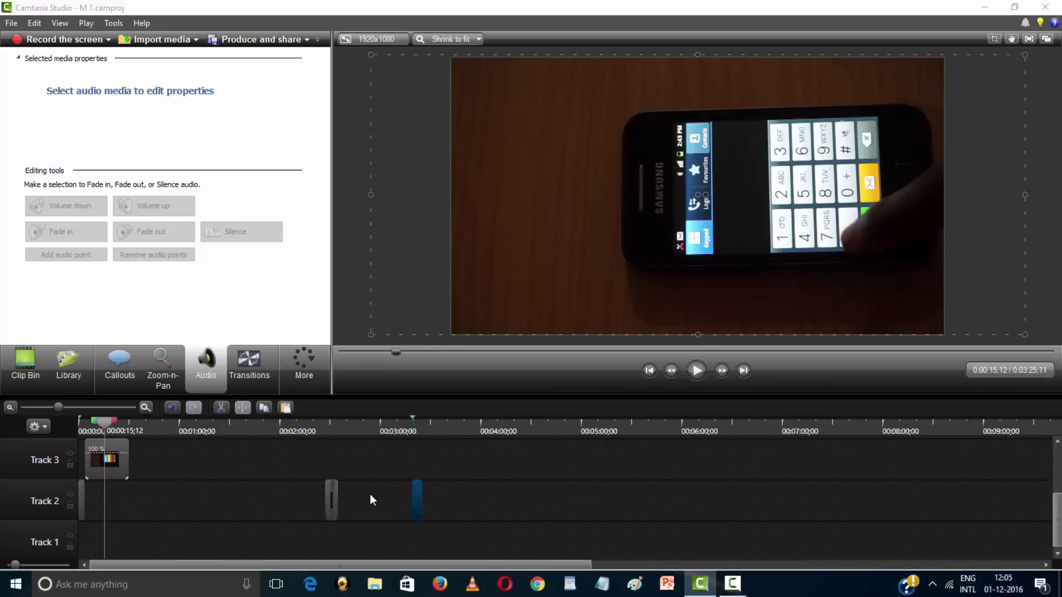
Step: Move the IMEI CODE.MP4 clip from Track 3 to Track 2, directly after the first MOBILE TRICKS clip
drag(122, 462, 129, 501)
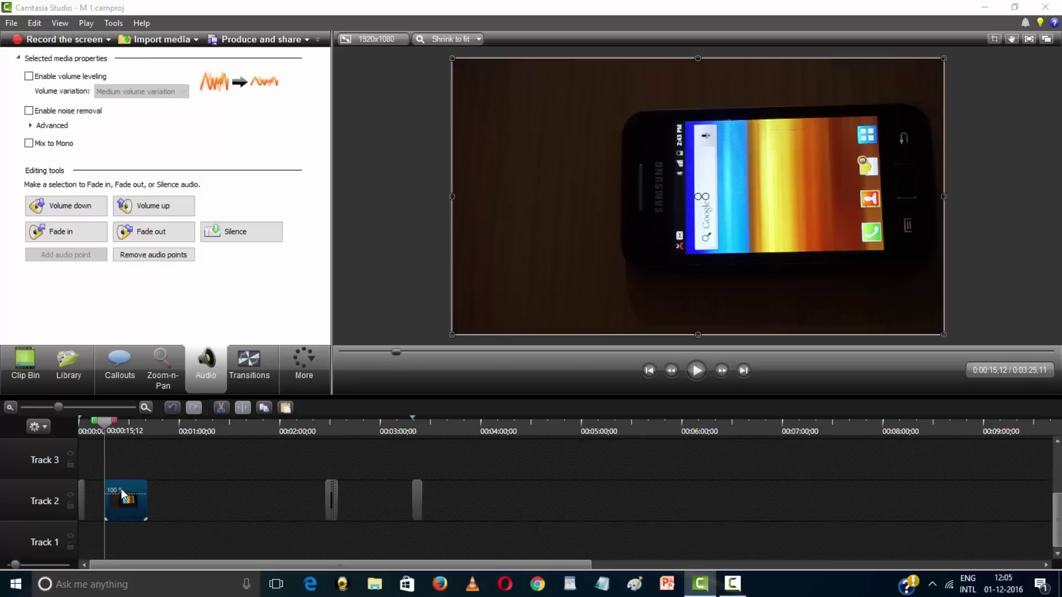
click(97, 407)
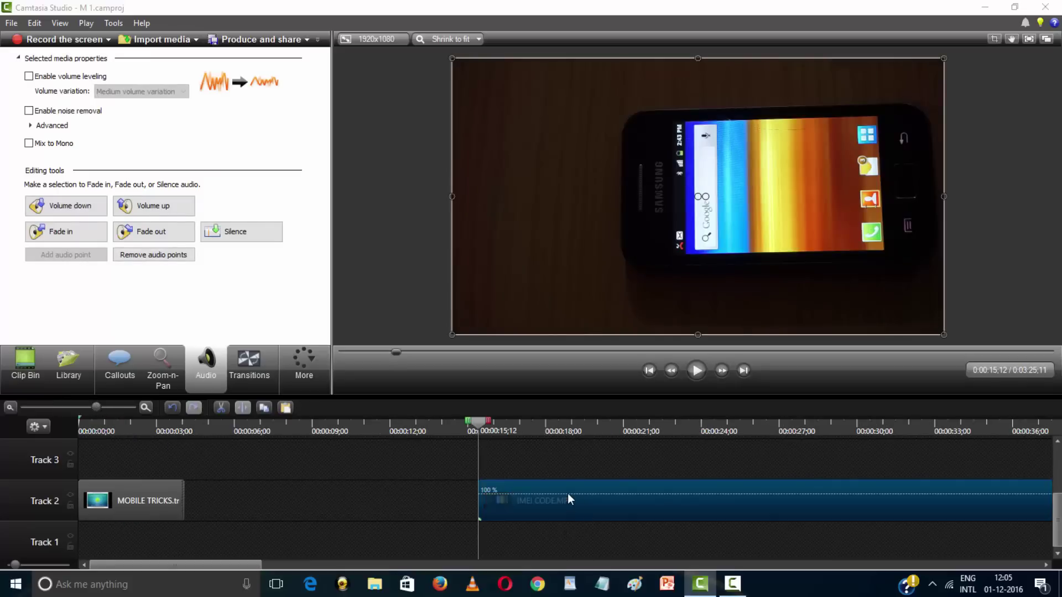
drag(568, 494, 161, 495)
click(161, 494)
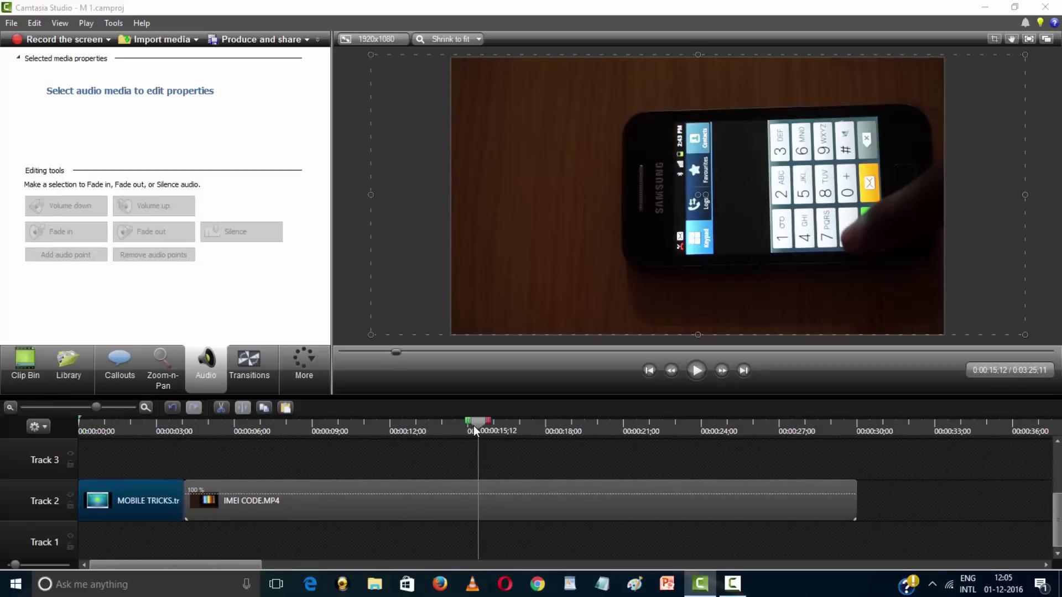
Step: Place the playhead at 0:00:01;22 and shift the IMEI CODE.MP4 clip to about 15 seconds on Track 2
drag(475, 426, 124, 415)
drag(371, 500, 660, 483)
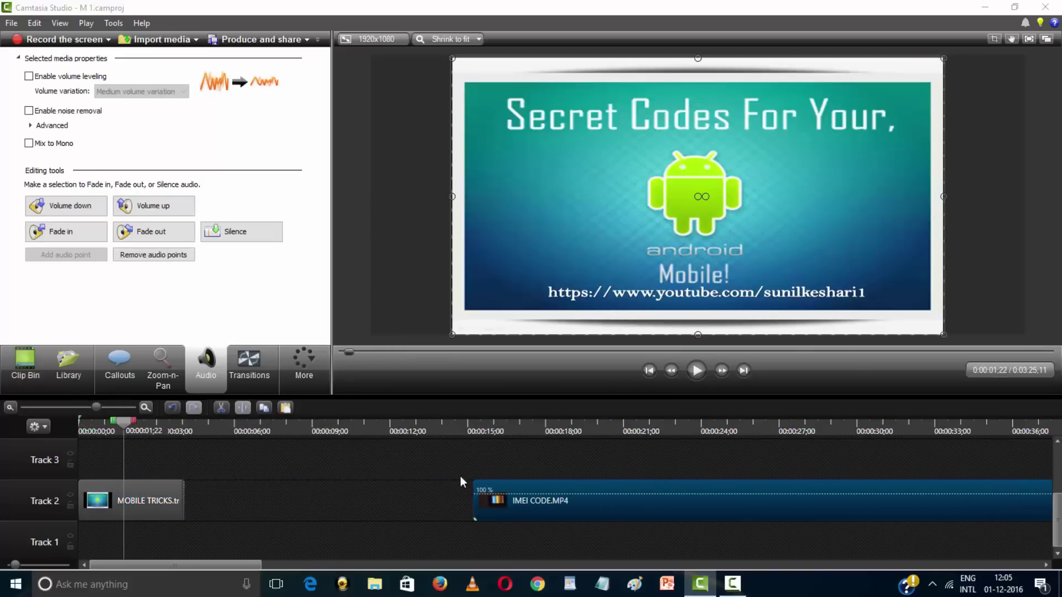
Step: Play the short MOBILE TRICKS clip located at about 2:30 on Track 2
click(55, 408)
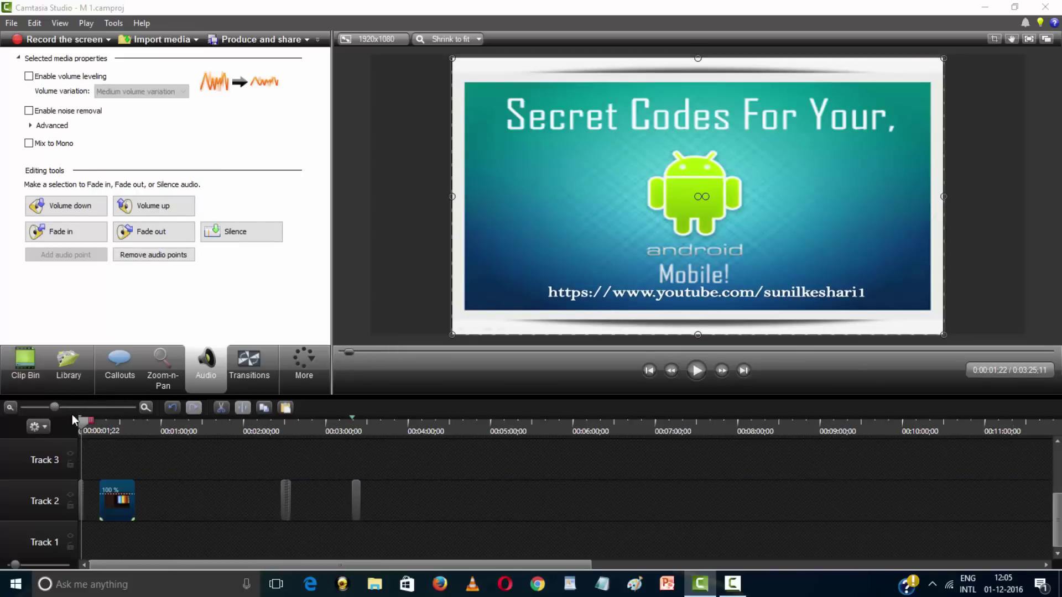
click(286, 504)
click(280, 449)
key(space)
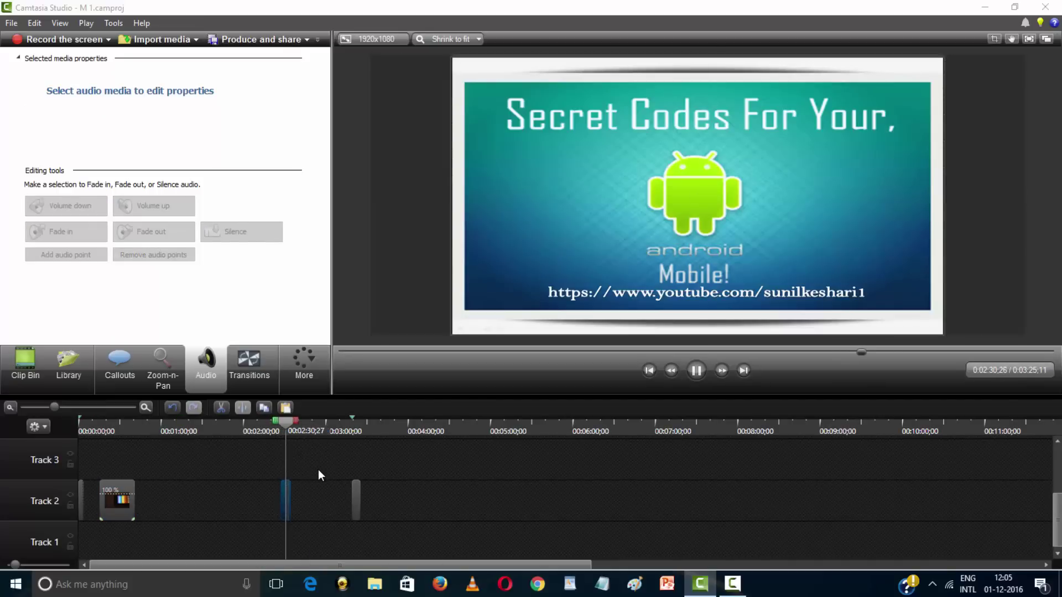
key(space)
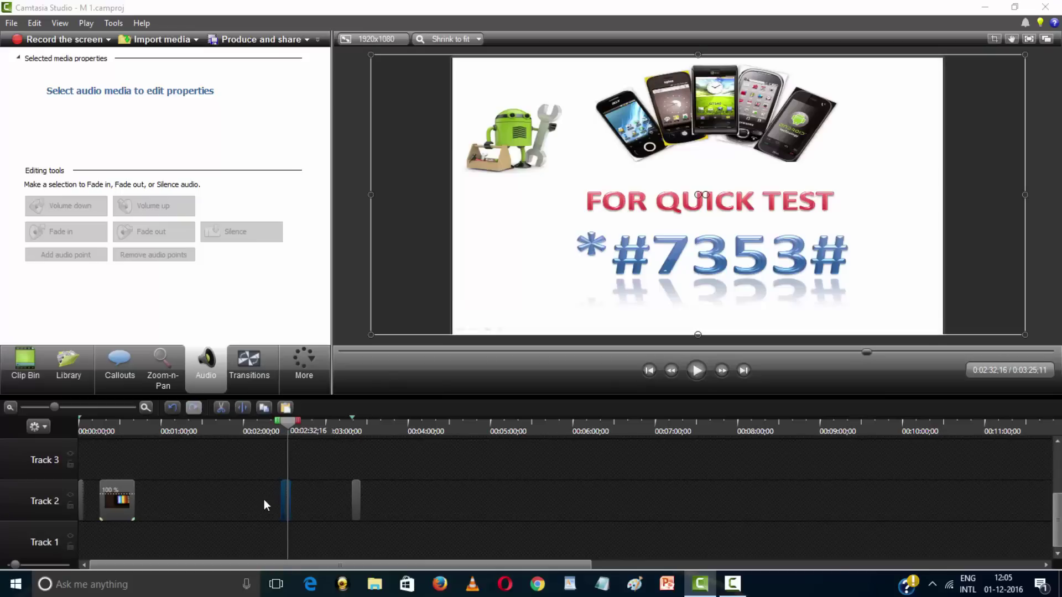
Step: Move the IMEI CODE.MP4 clip to about 3:27 on Track 1 and the 2:30 clip directly after the first clip on Track 2
key(Delete)
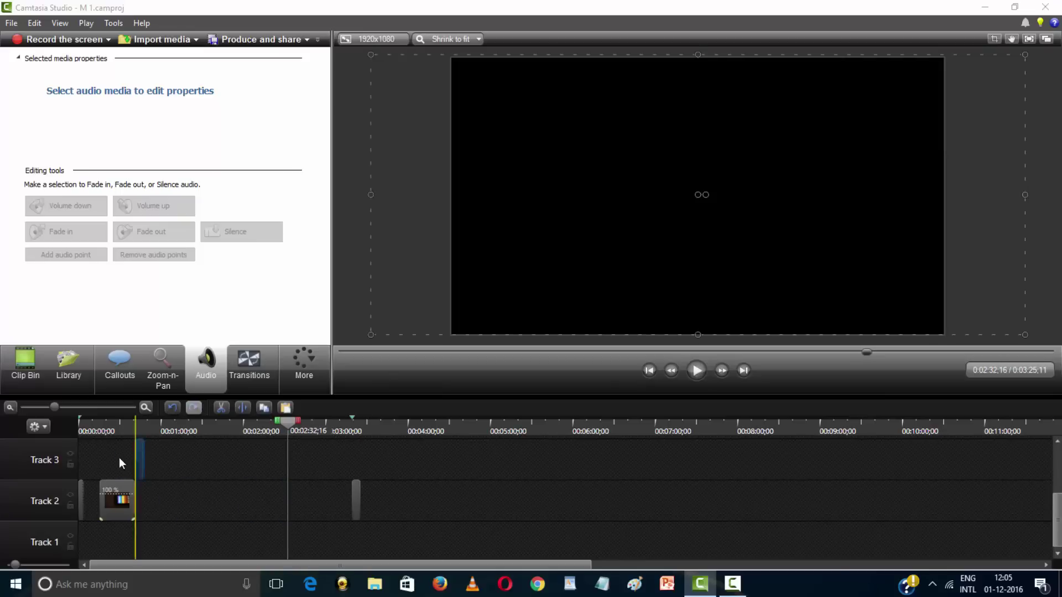
click(122, 493)
drag(122, 504, 388, 540)
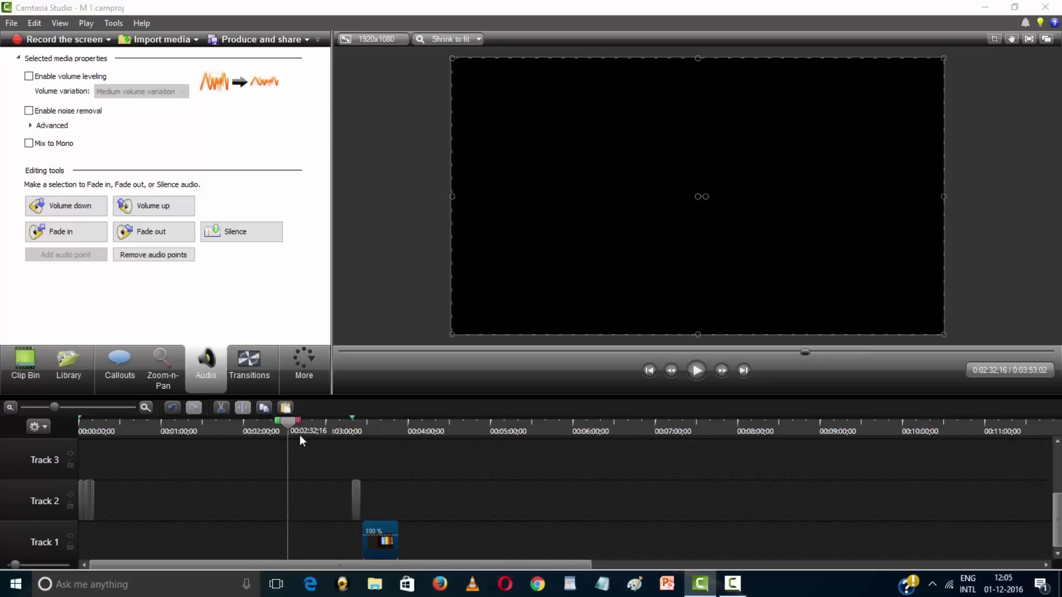
Step: Extend the end of the MOBILE TRICKS clip at 3:20 to about 3:40 and preview it at 0:03:25;29
drag(358, 498, 381, 504)
click(361, 430)
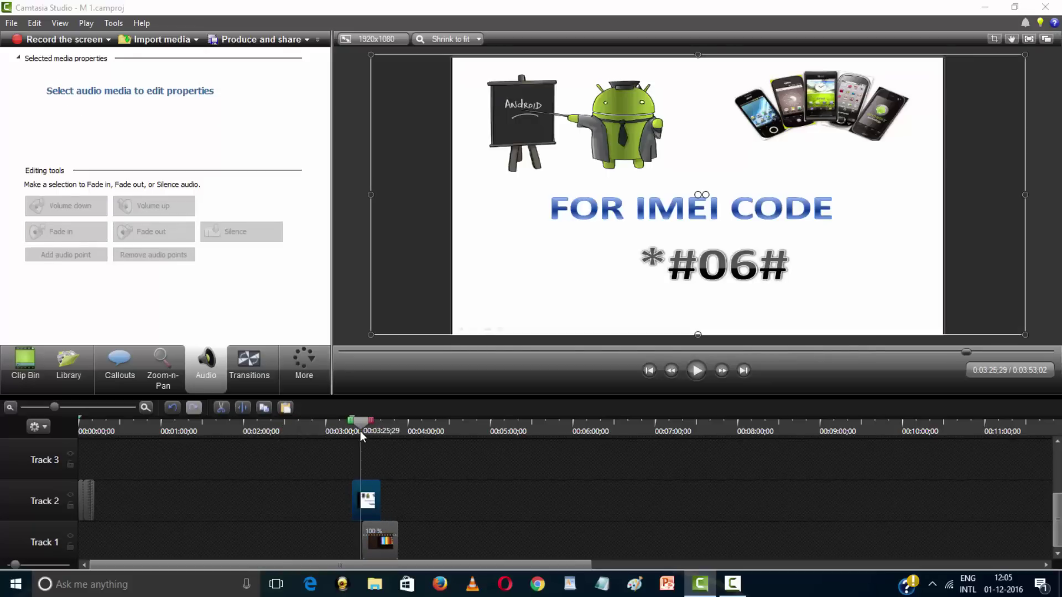
Step: Place the FOR IMEI CODE slide clip directly after the first clip on Track 2, moving the quick-test clip away to about 2:52
drag(365, 508, 169, 504)
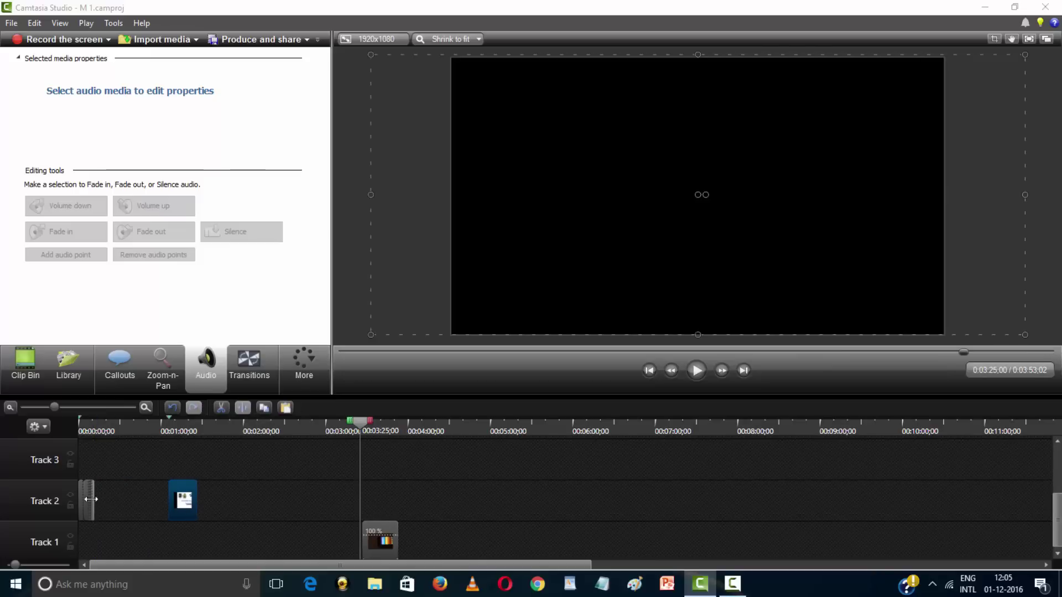
drag(91, 499, 324, 516)
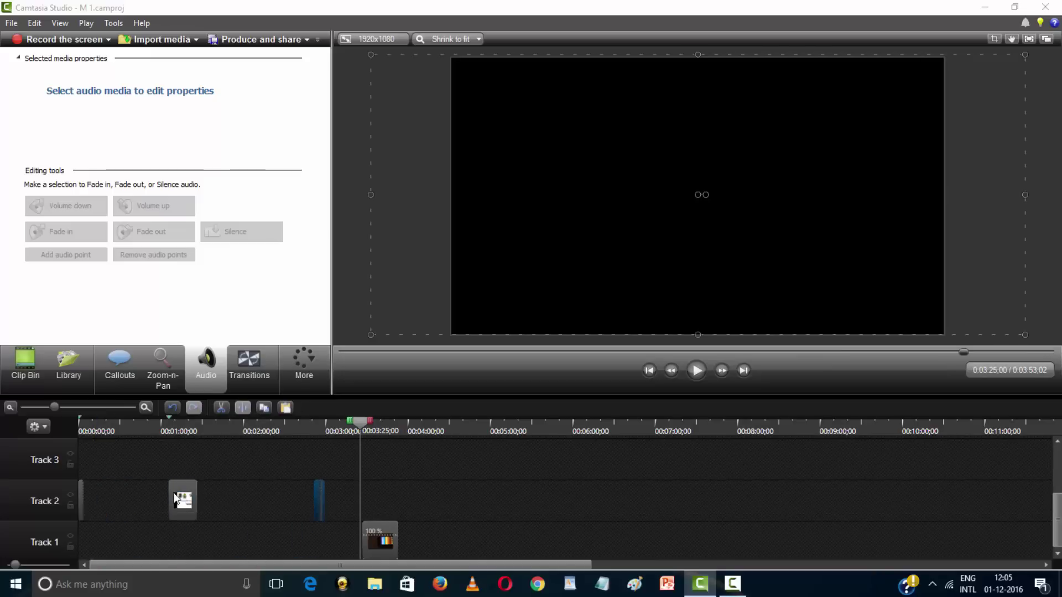
drag(175, 500, 67, 507)
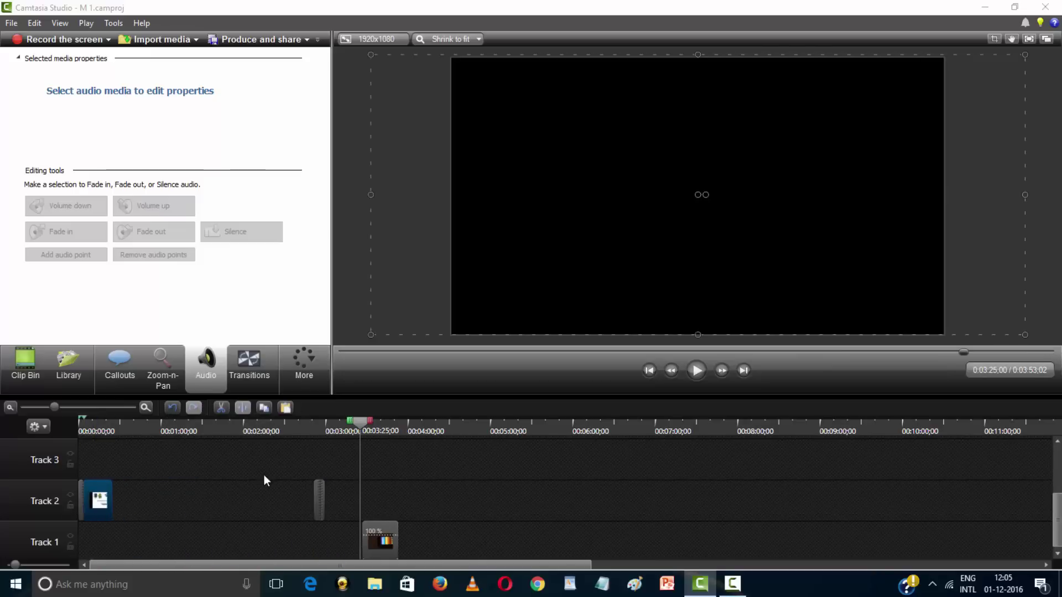
Step: Bring the quick-test MOBILE TRICKS clip forward to about 1:22 on Track 2
click(82, 409)
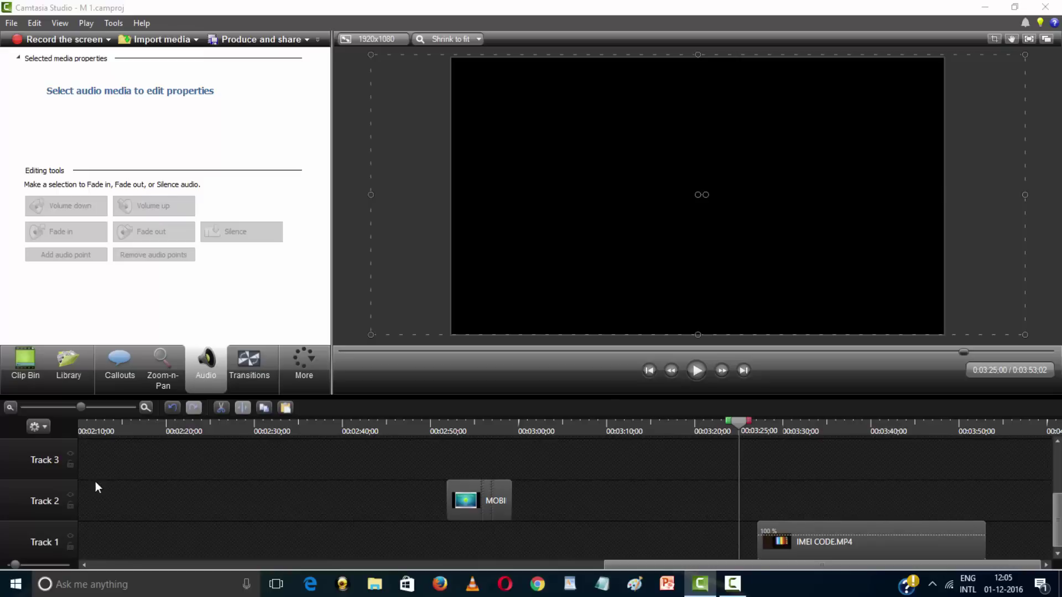
scroll(418, 525, down, 1)
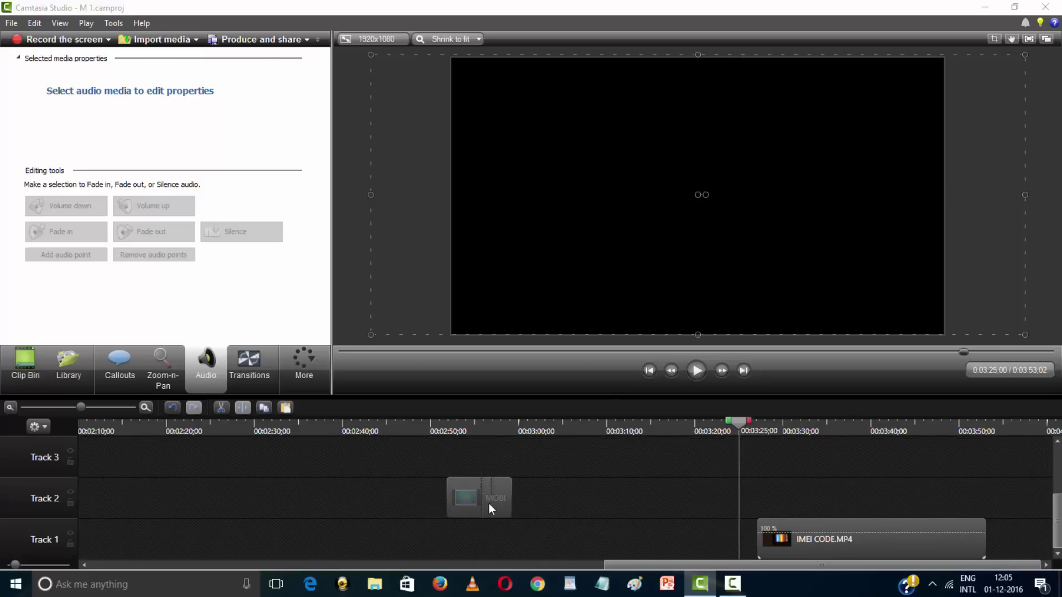
drag(489, 503, 121, 532)
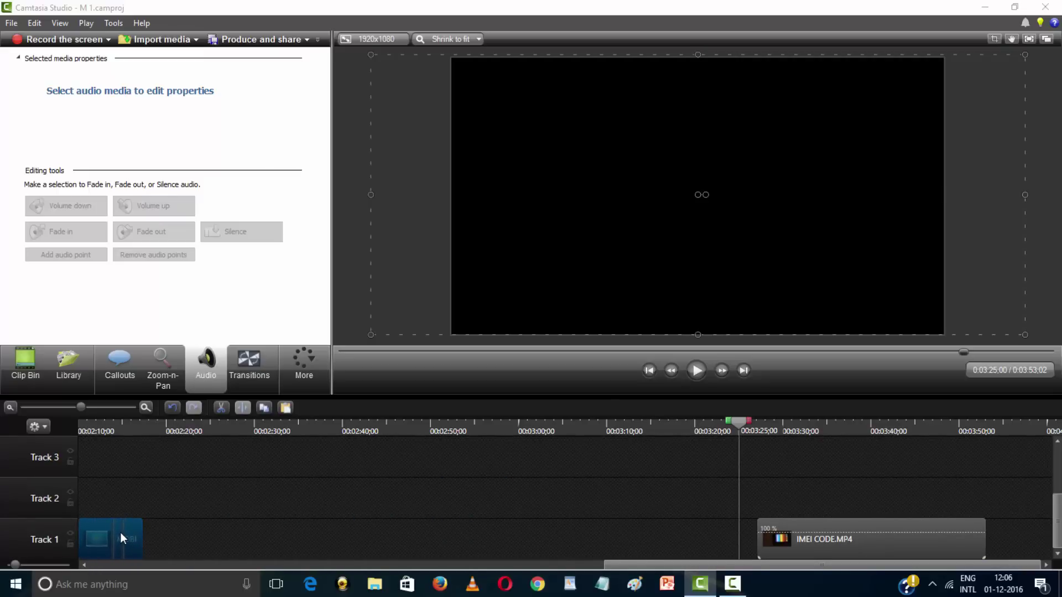
click(103, 423)
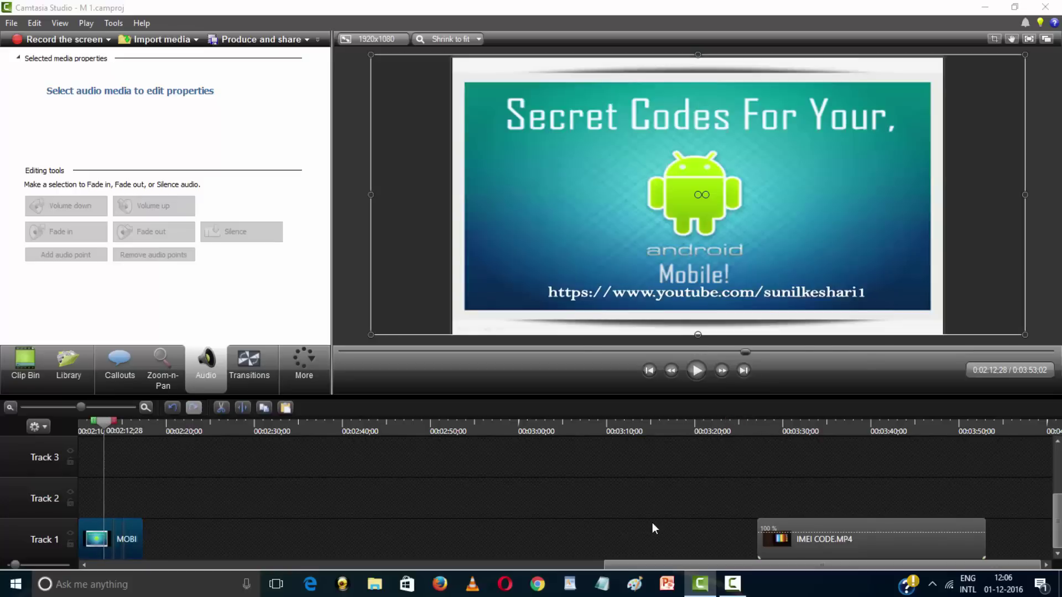
click(594, 565)
click(499, 569)
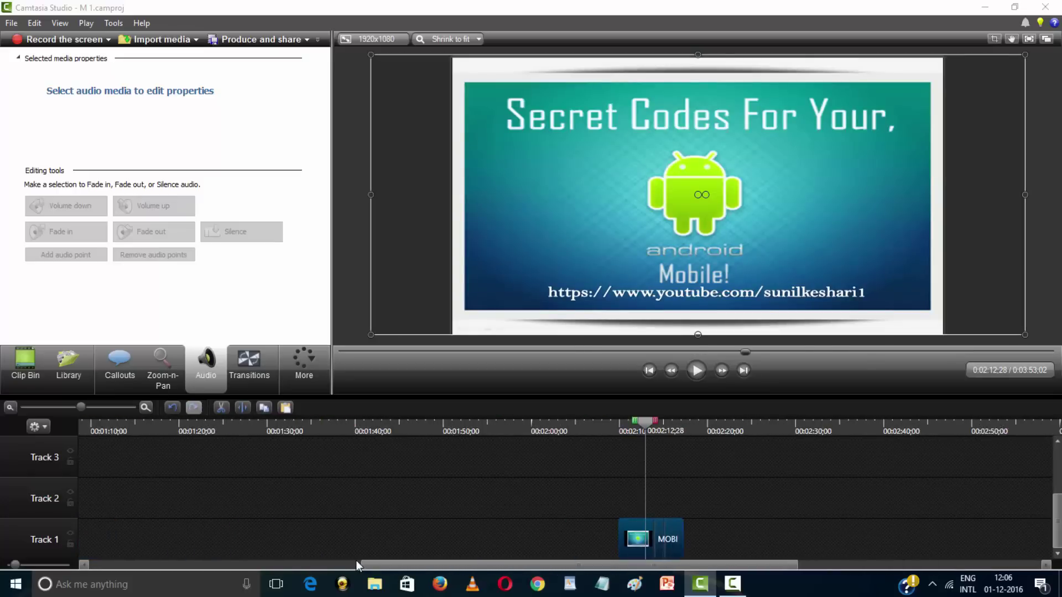
drag(664, 540, 244, 499)
drag(494, 565, 201, 549)
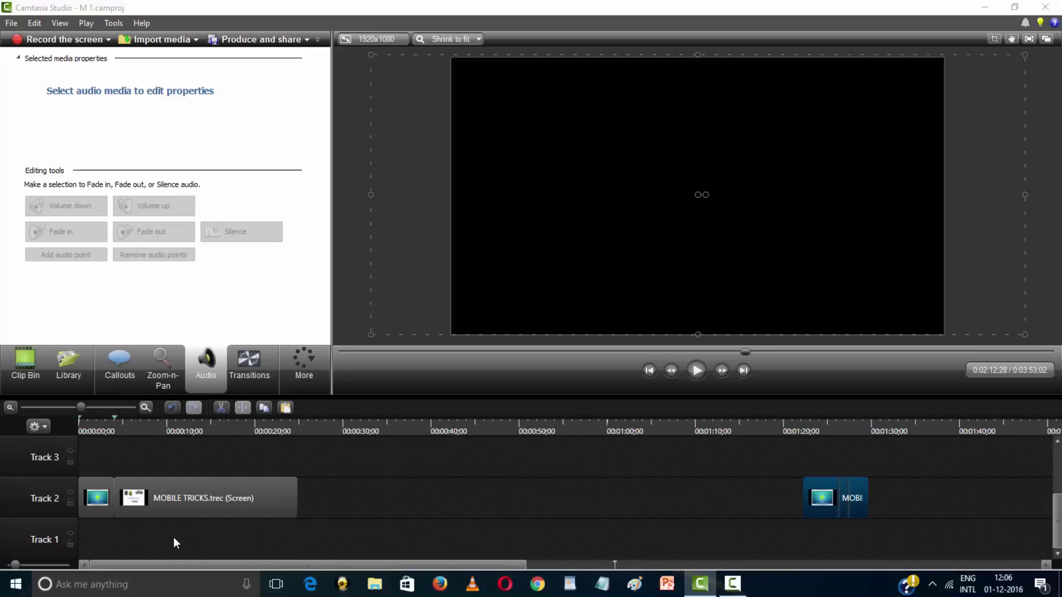
Step: Nudge the FOR IMEI CODE slide clip slightly later on Track 2, starting at about 4 seconds
drag(169, 504, 173, 499)
drag(180, 492, 181, 491)
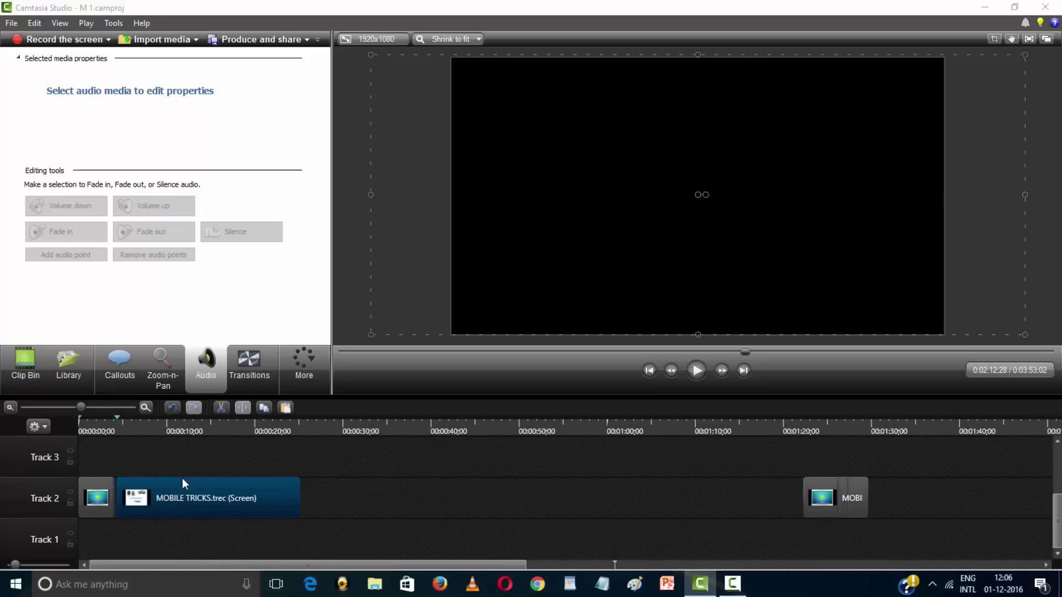
Step: Cut the range from 0:00:02;02 to about 0:00:03;26 out of the first MOBILE TRICKS clip
scroll(104, 415, up, 3)
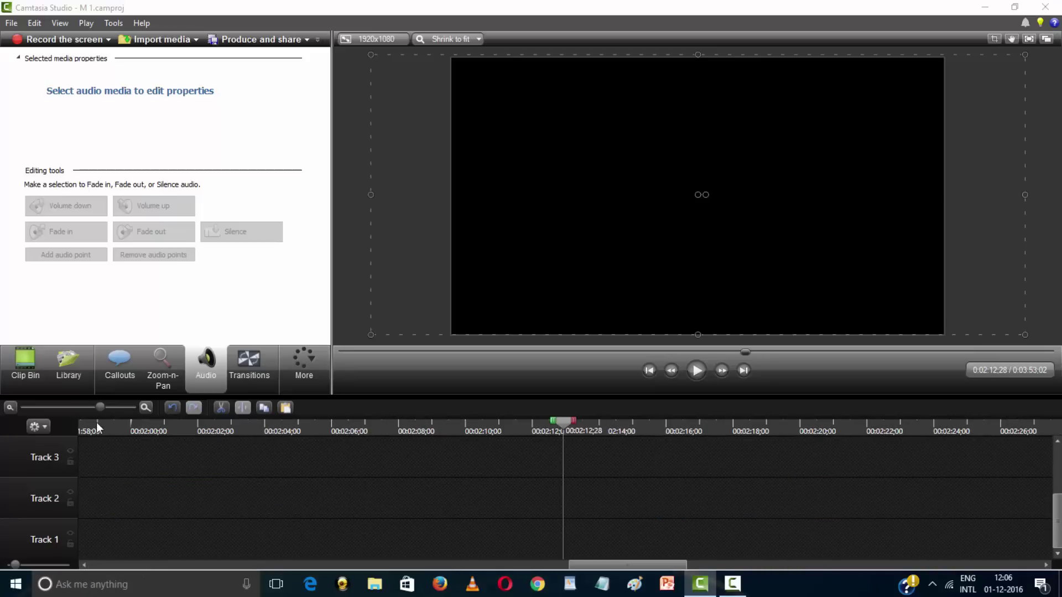
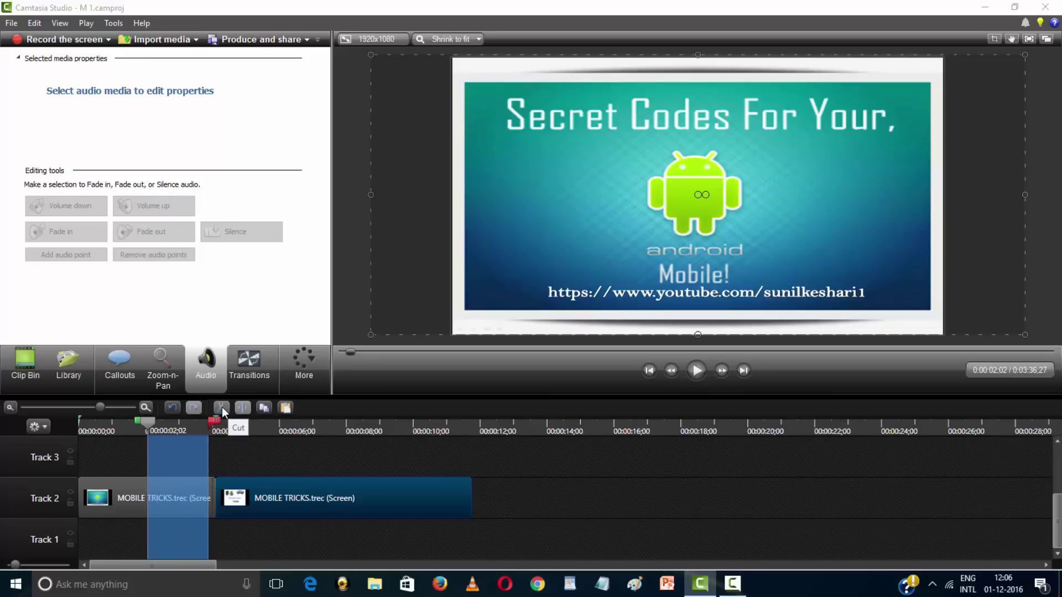
click(222, 407)
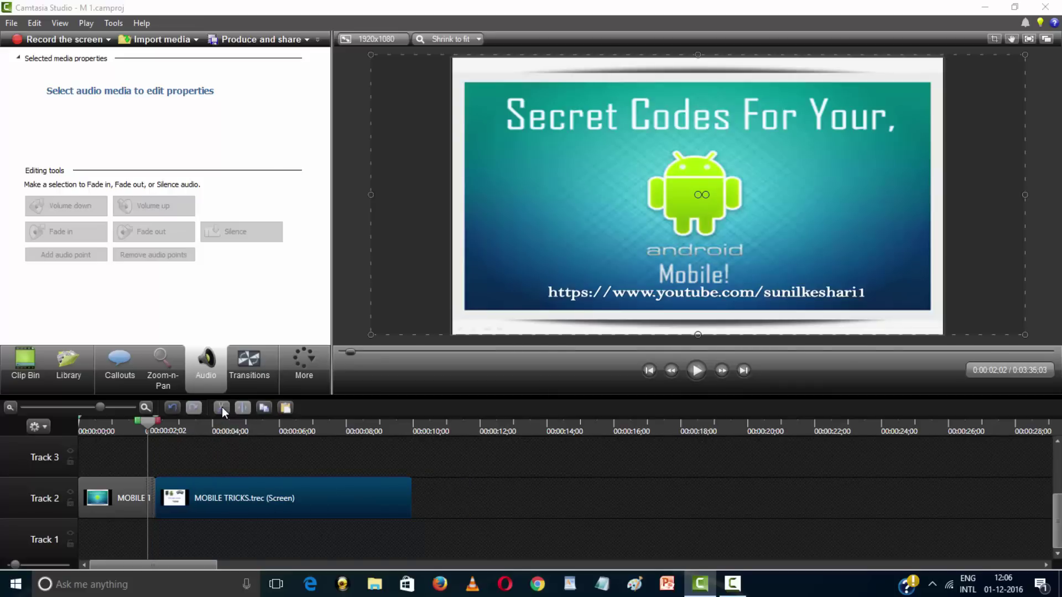
Step: Play the sequence from the start and cut the range from 0:00:04;11 to 0:00:12;20, trimming the FOR IMEI CODE slide clip
drag(152, 426, 35, 426)
key(space)
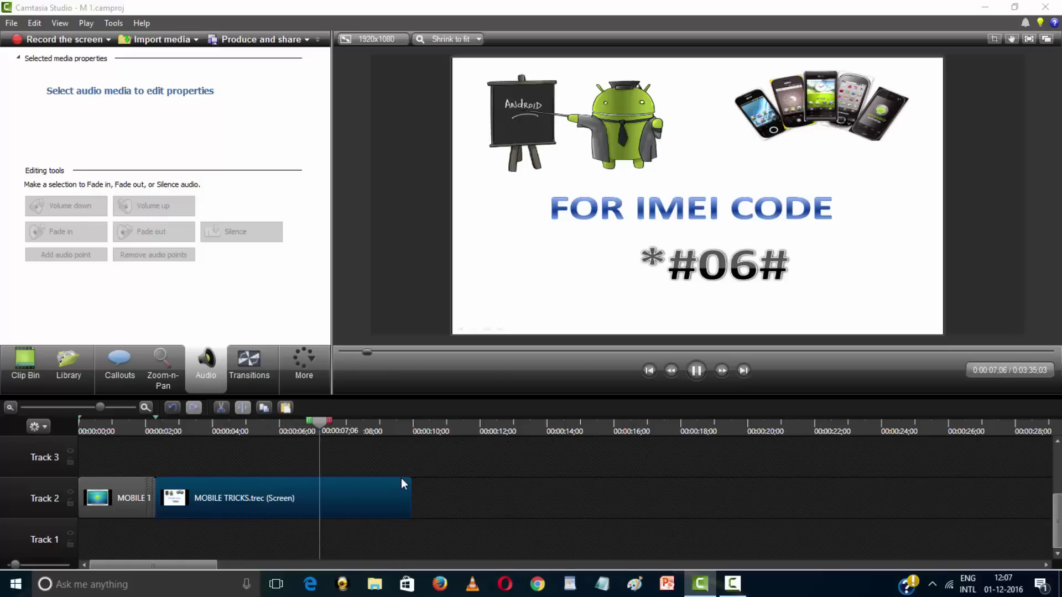
key(space)
drag(346, 423, 503, 455)
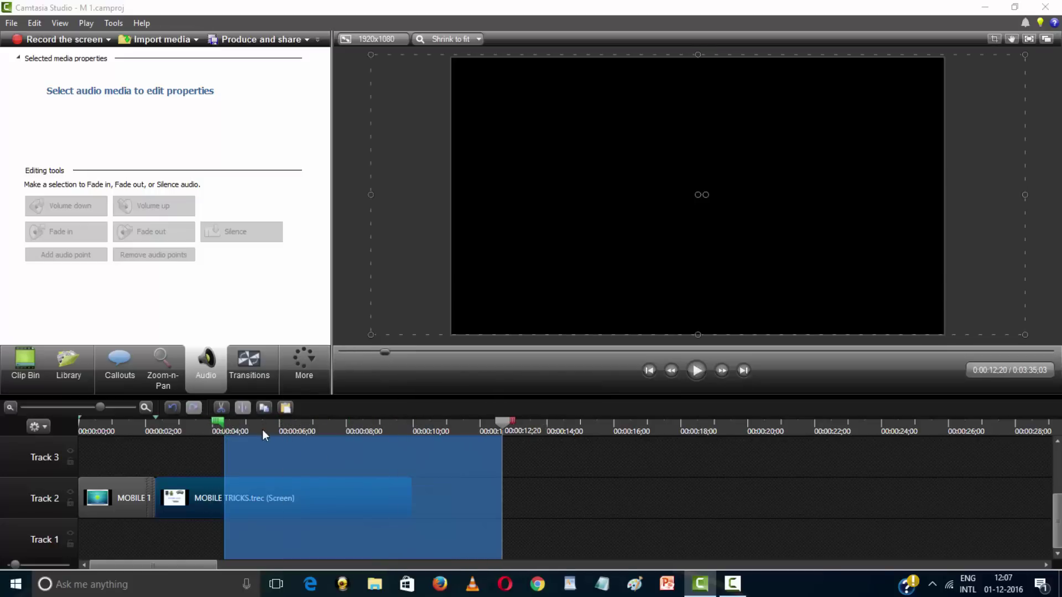
click(221, 408)
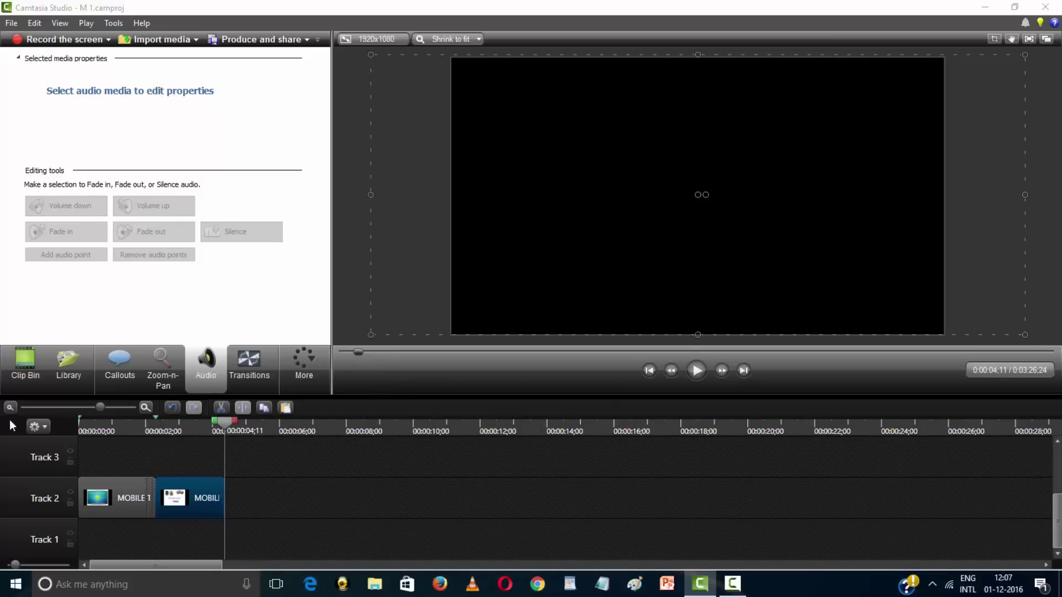
Step: Add IMEI CODE.MP4 to the timeline at the playhead and place it on Track 2 directly after the FOR IMEI CODE slide clip
click(27, 365)
right_click(21, 209)
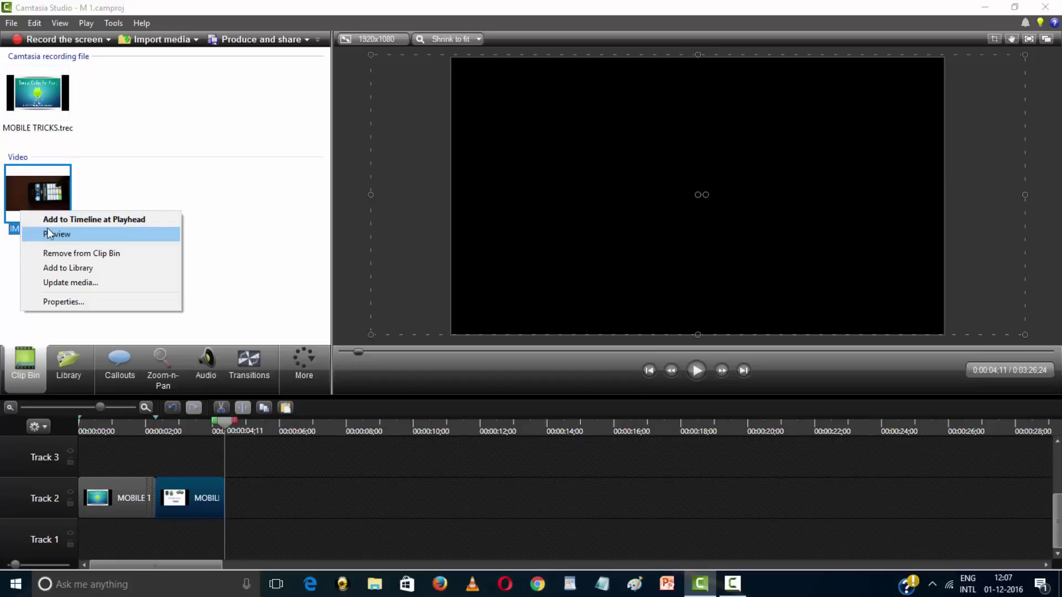
click(98, 220)
drag(320, 454, 320, 510)
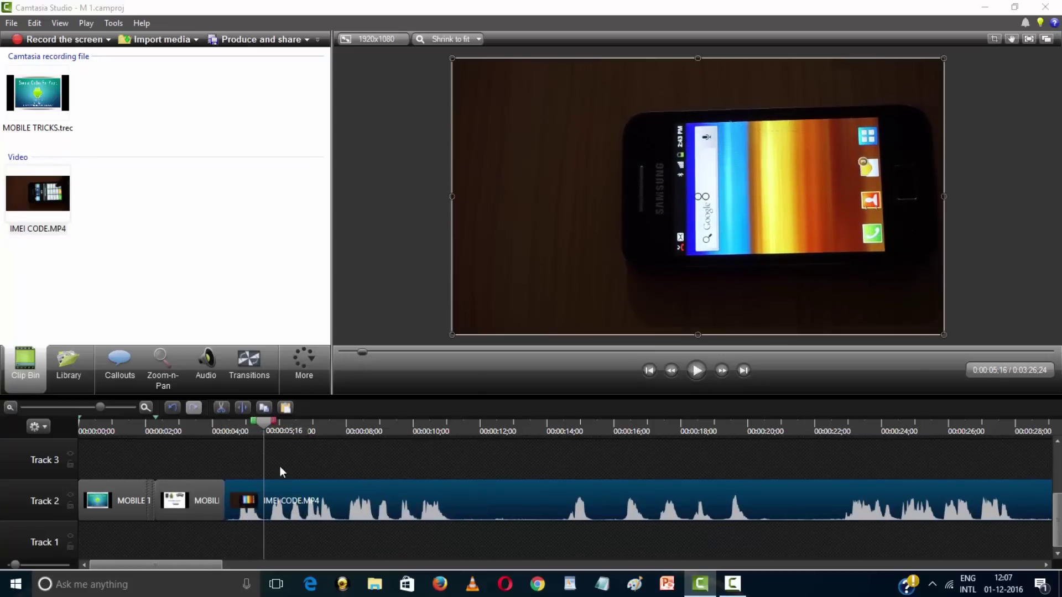
Step: Silence the audio of the IMEI CODE.MP4 clip and play the sequence from 0:00:04;01
click(211, 377)
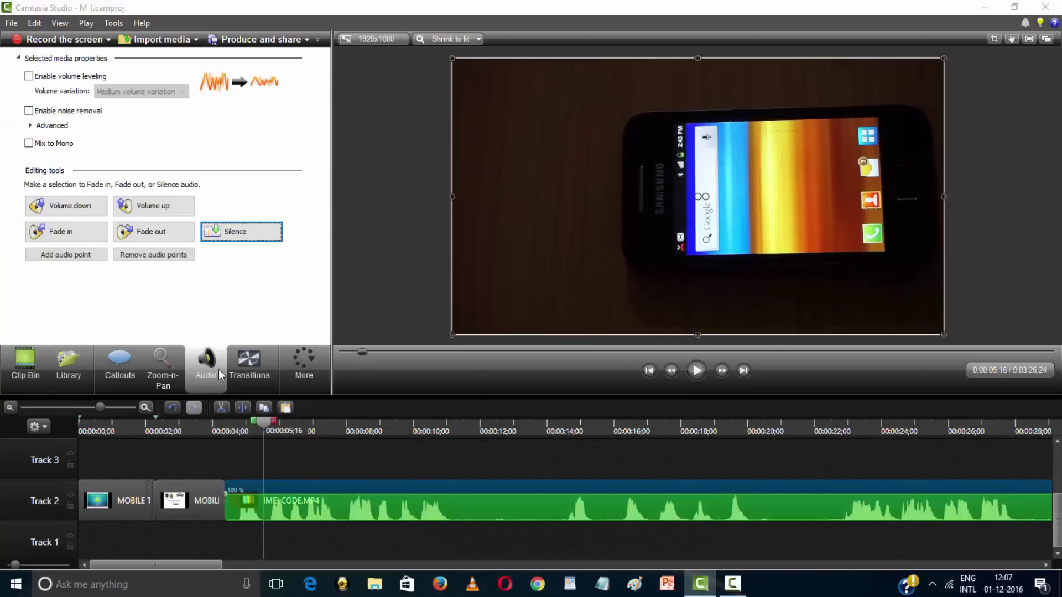
click(224, 233)
drag(258, 425, 224, 431)
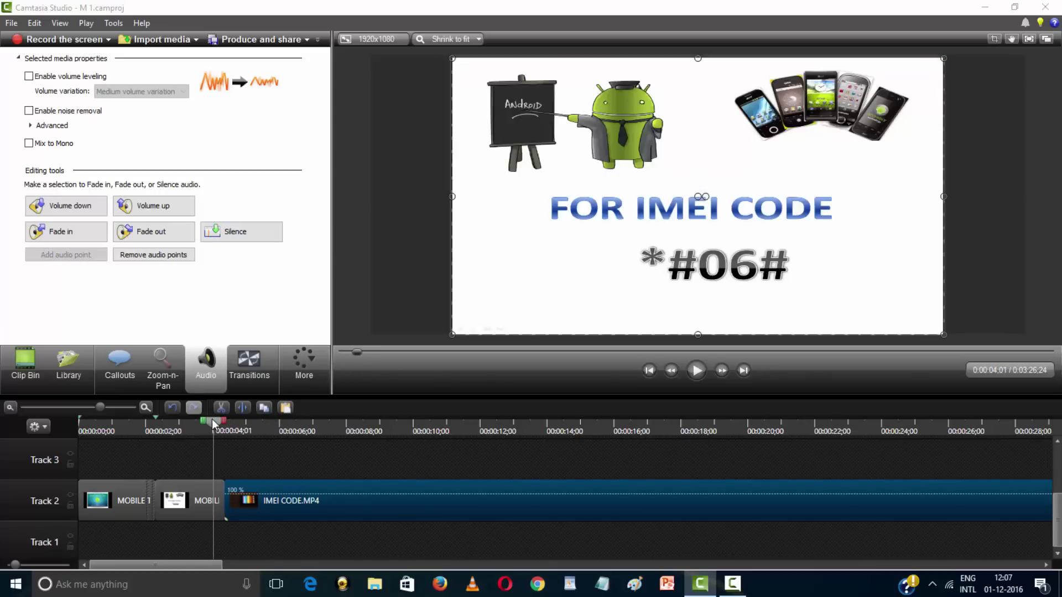
key(space)
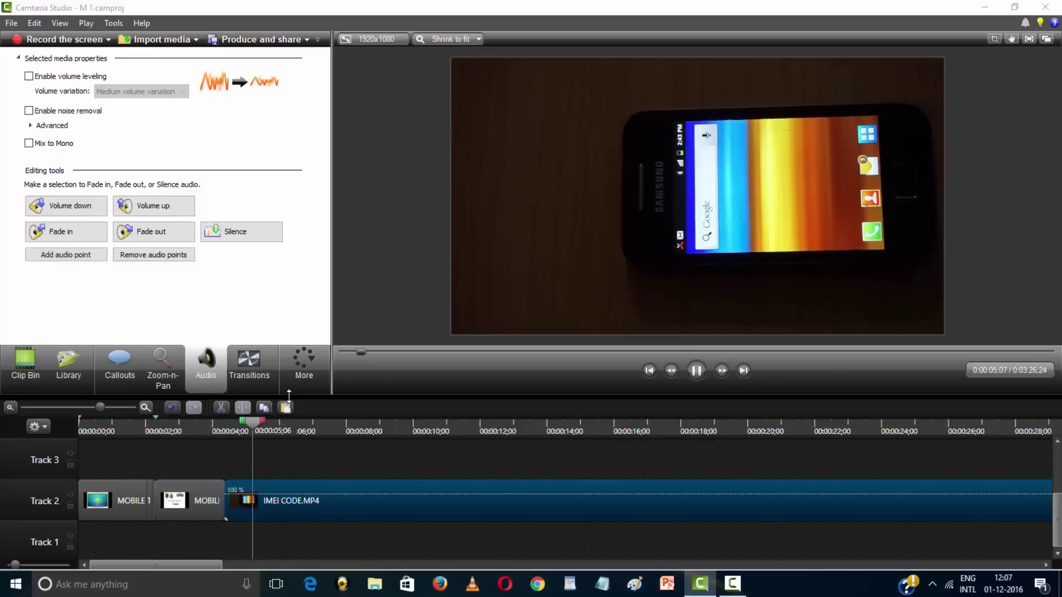
click(82, 408)
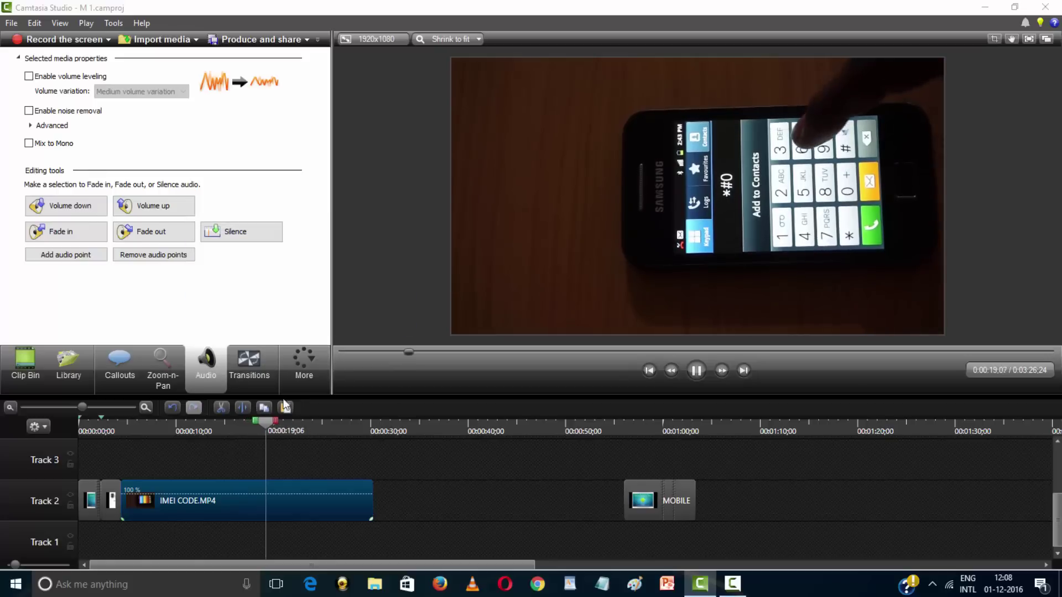
key(space)
Step: Move the quick-test MOBILE TRICKS clip directly after IMEI CODE.MP4 on Track 2 and play through it
click(366, 423)
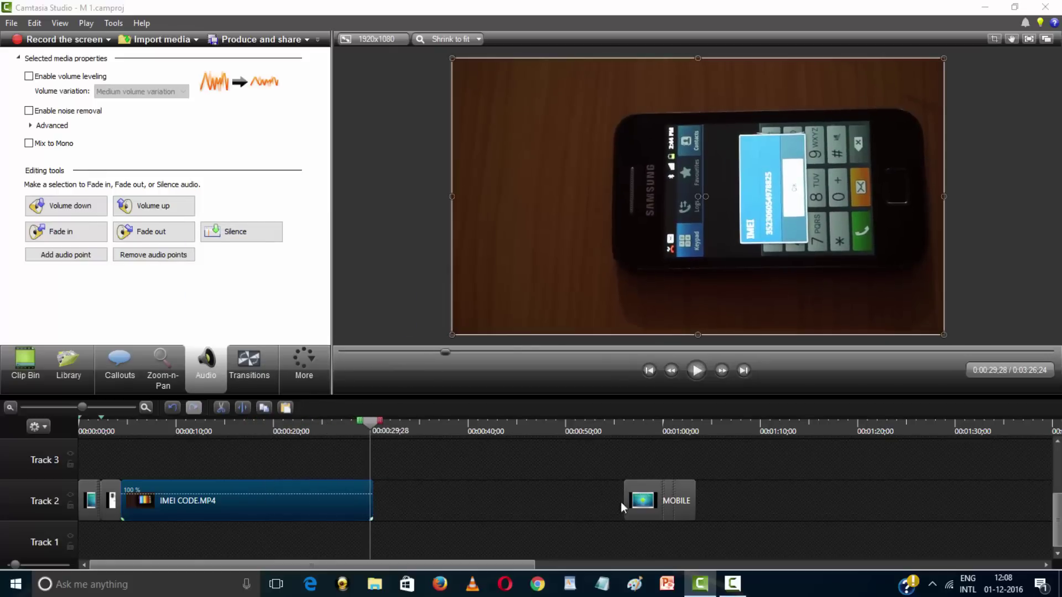
drag(643, 498, 335, 494)
key(space)
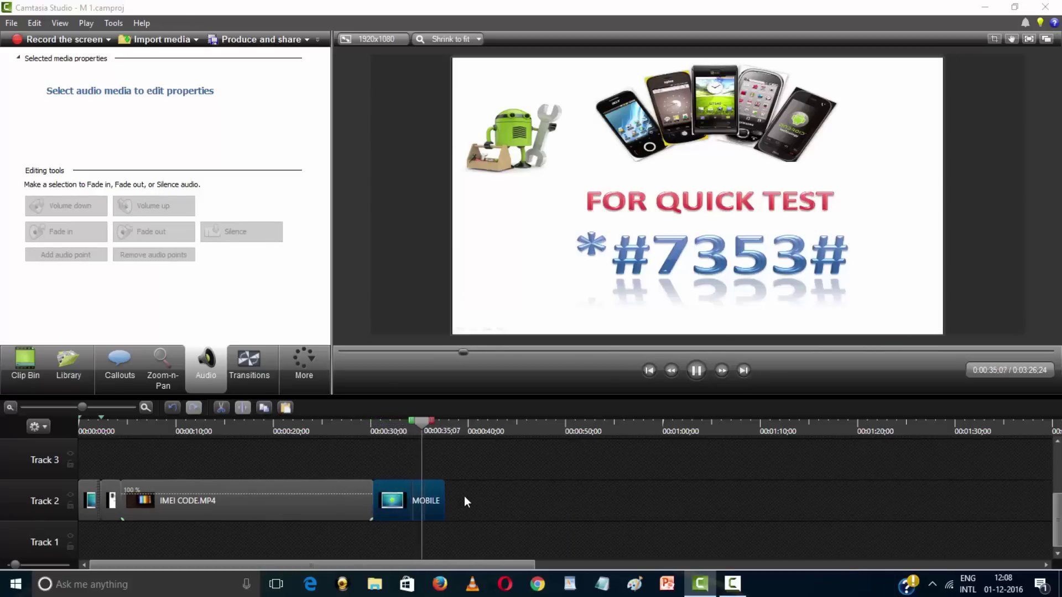
key(space)
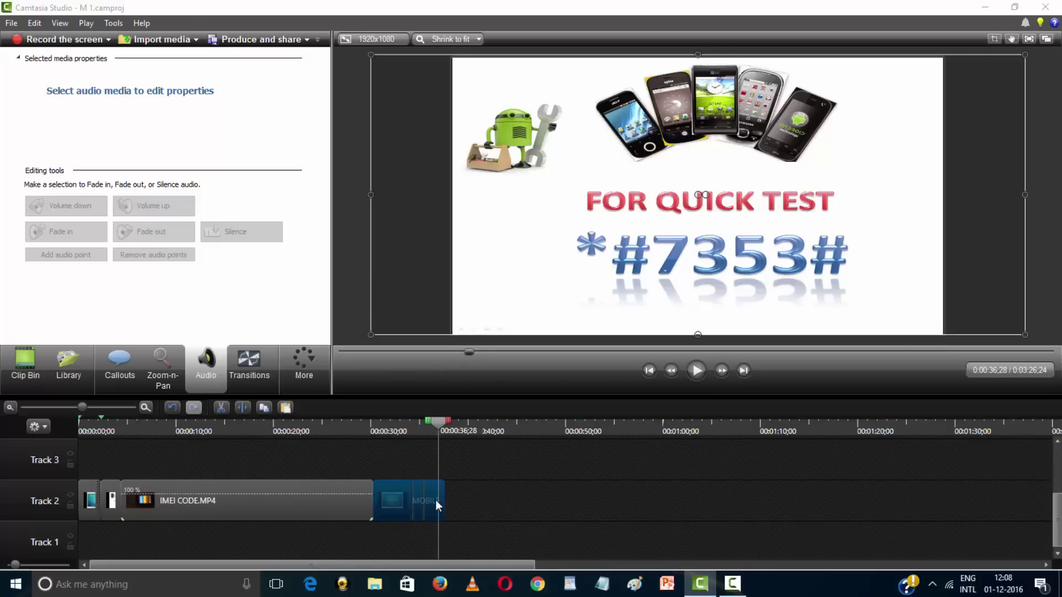
key(space)
Step: Import the QUCK TEST video from the mobile folder and add it on Track 2 at 0:00:37;19, after the last MOBILE TRICKS clip
mouse_move(437, 423)
mouse_down()
mouse_move(409, 426)
mouse_move(443, 440)
mouse_up()
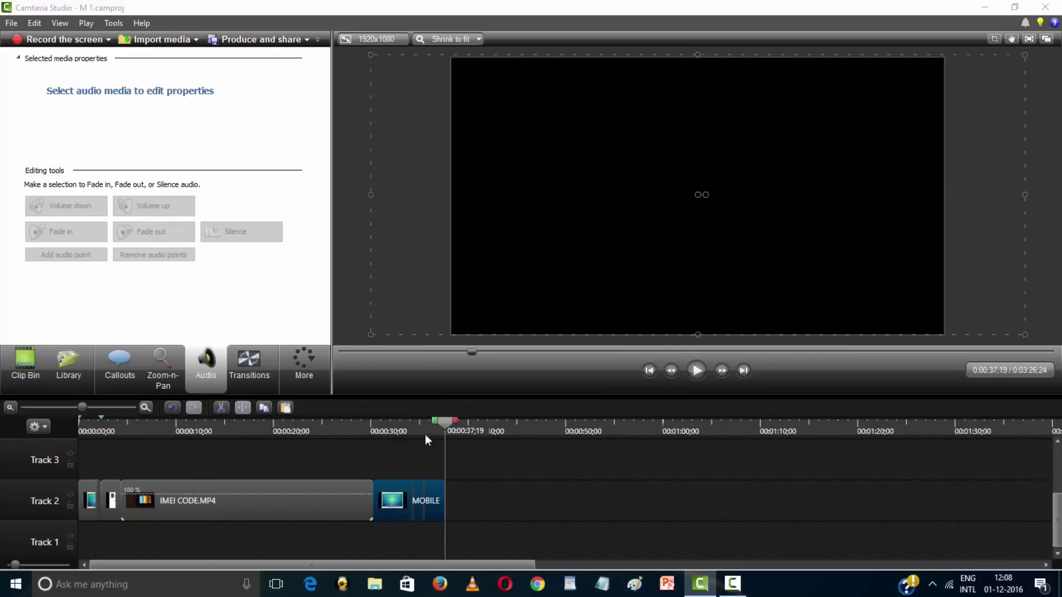
click(158, 39)
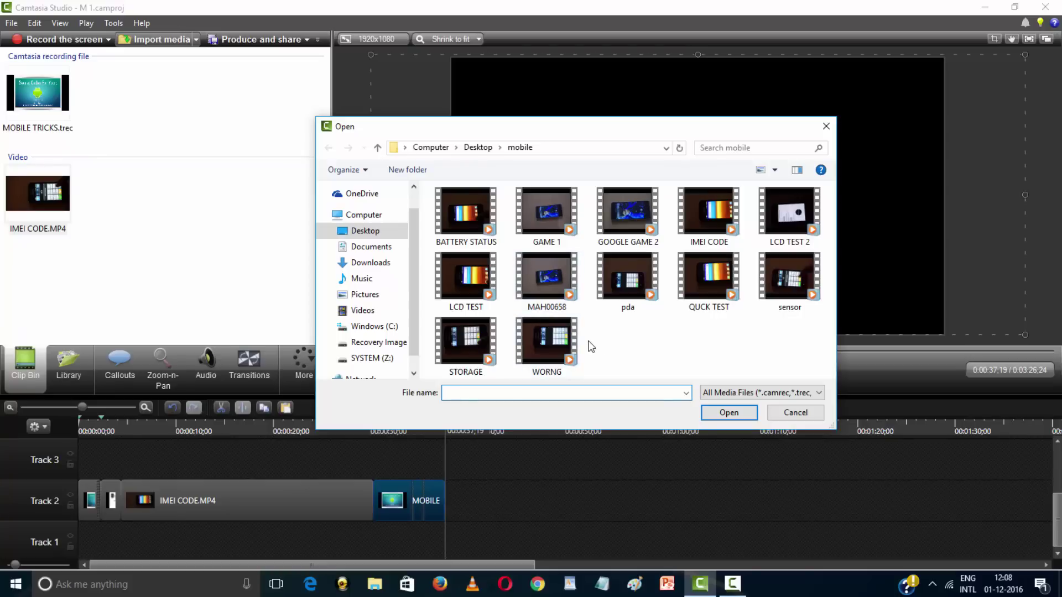
double_click(716, 268)
right_click(133, 201)
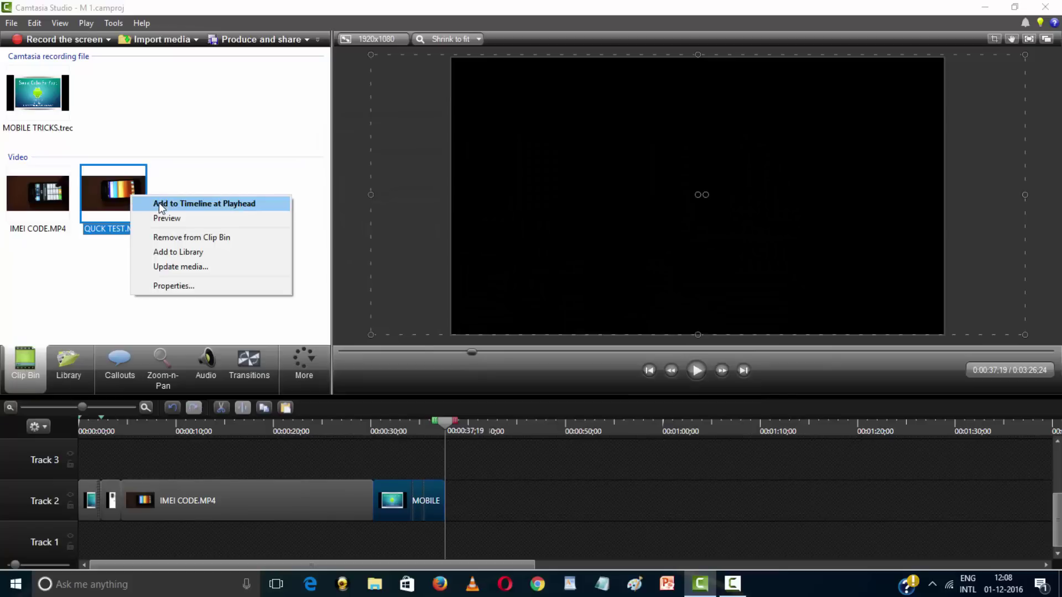
click(184, 209)
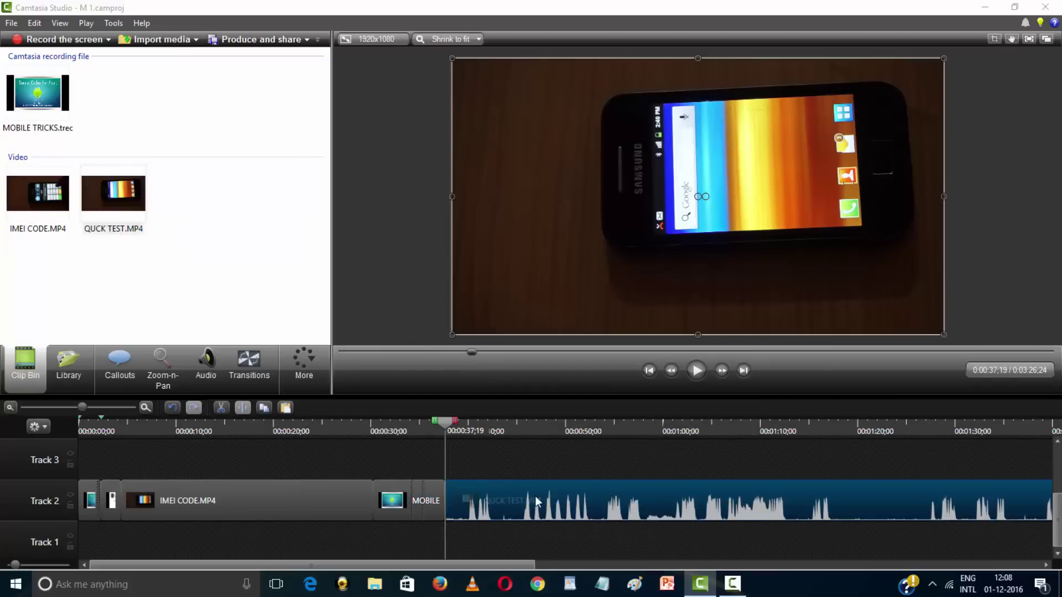
Step: Play the start of QUCK TEST.MP4 briefly and silence the clip's audio
key(space)
key(space)
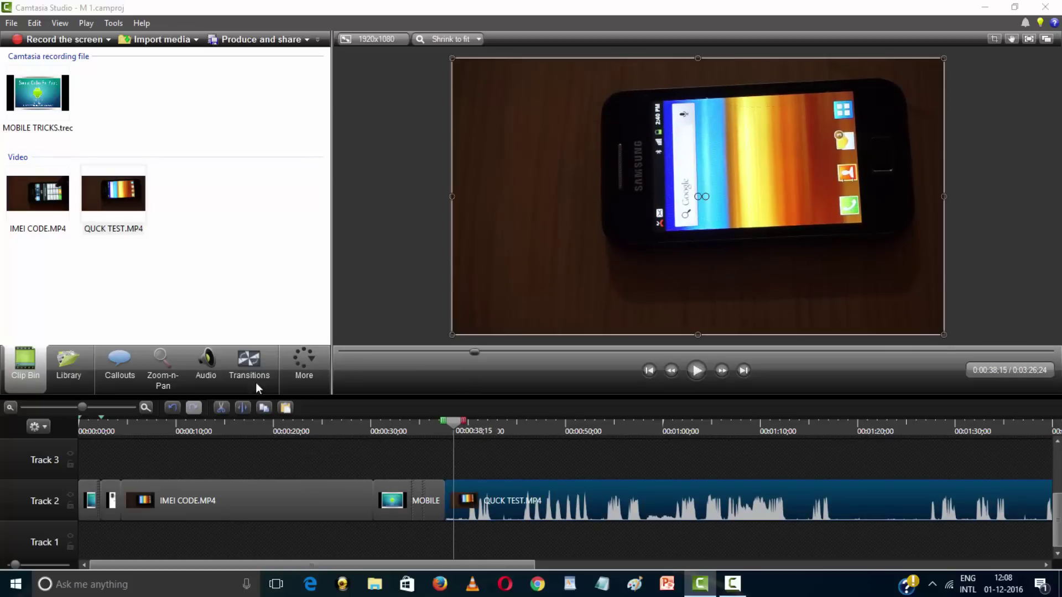
click(206, 365)
click(257, 239)
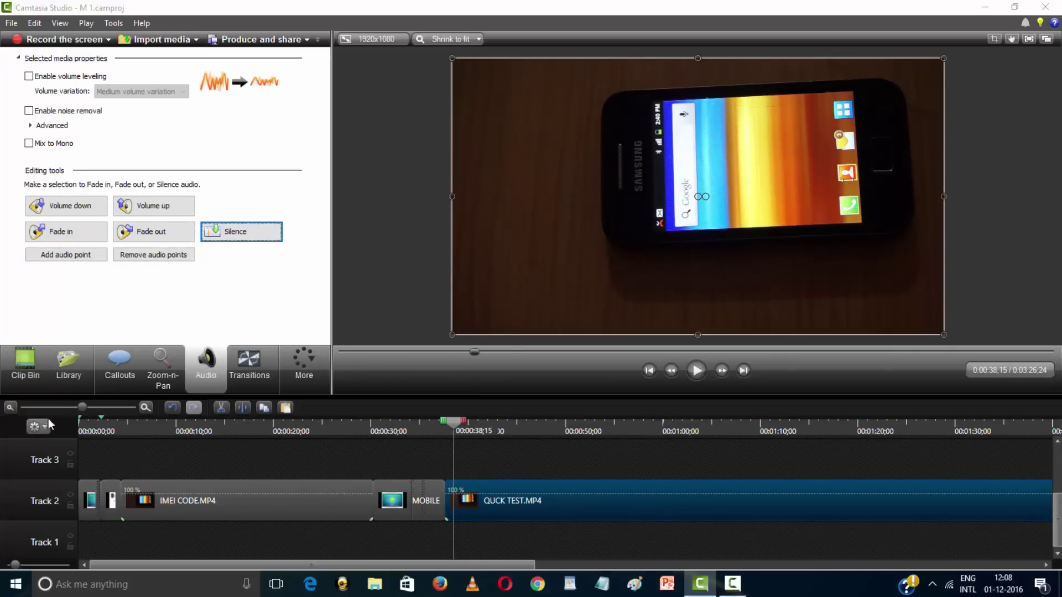
Step: Move the stray IMEI CODE clip from Track 1 up to Track 2 and delete it from the timeline
click(67, 407)
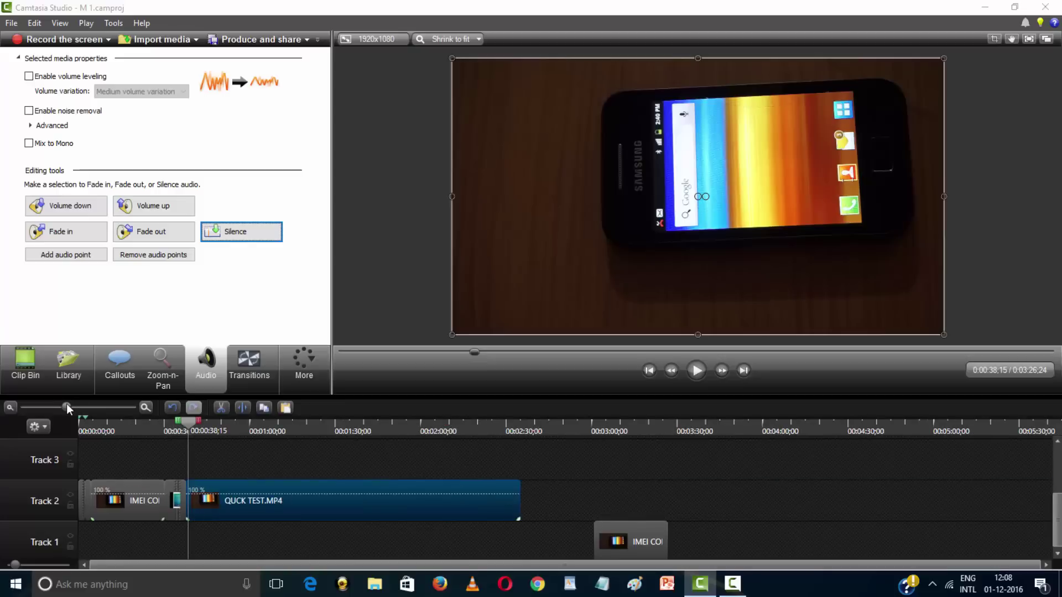
click(656, 544)
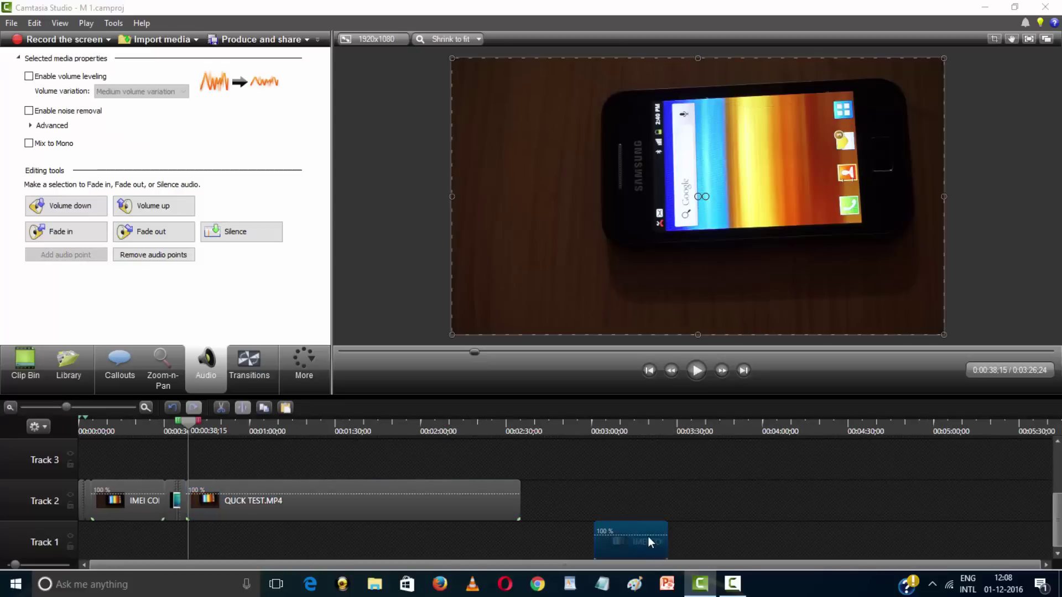
drag(649, 537, 648, 500)
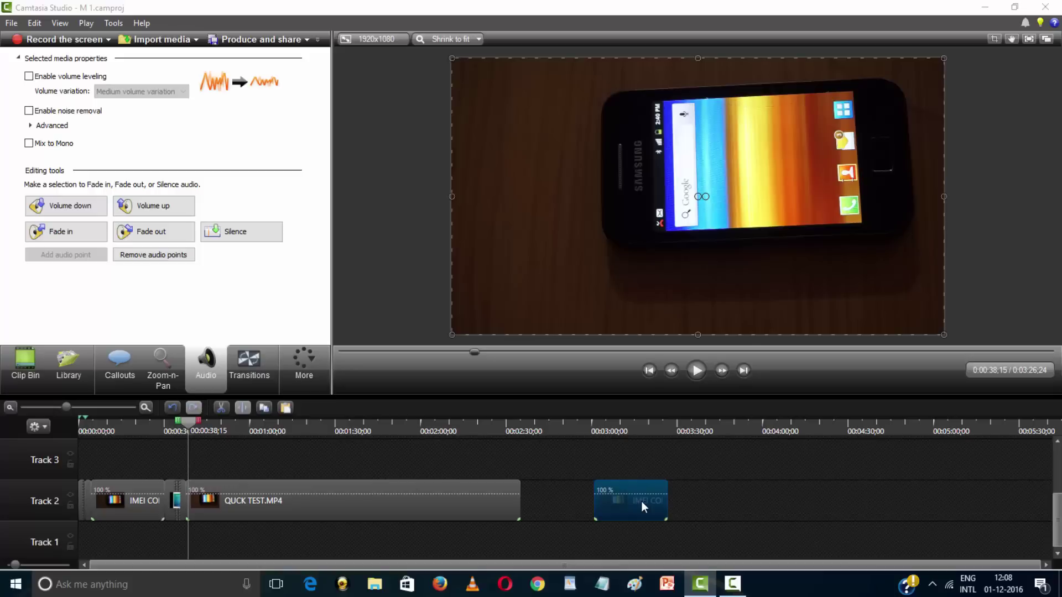
right_click(642, 501)
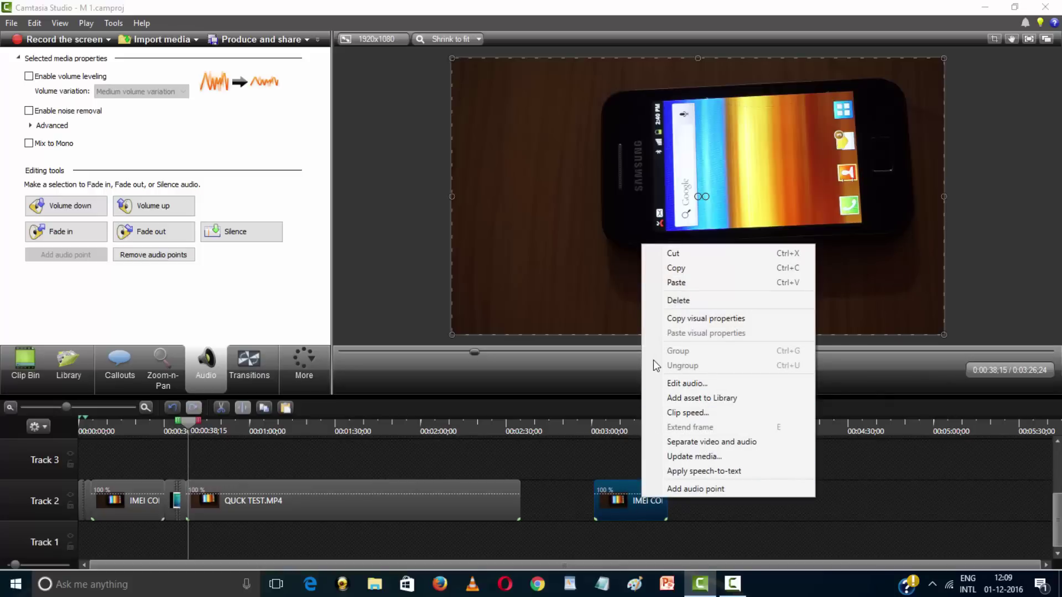
click(693, 304)
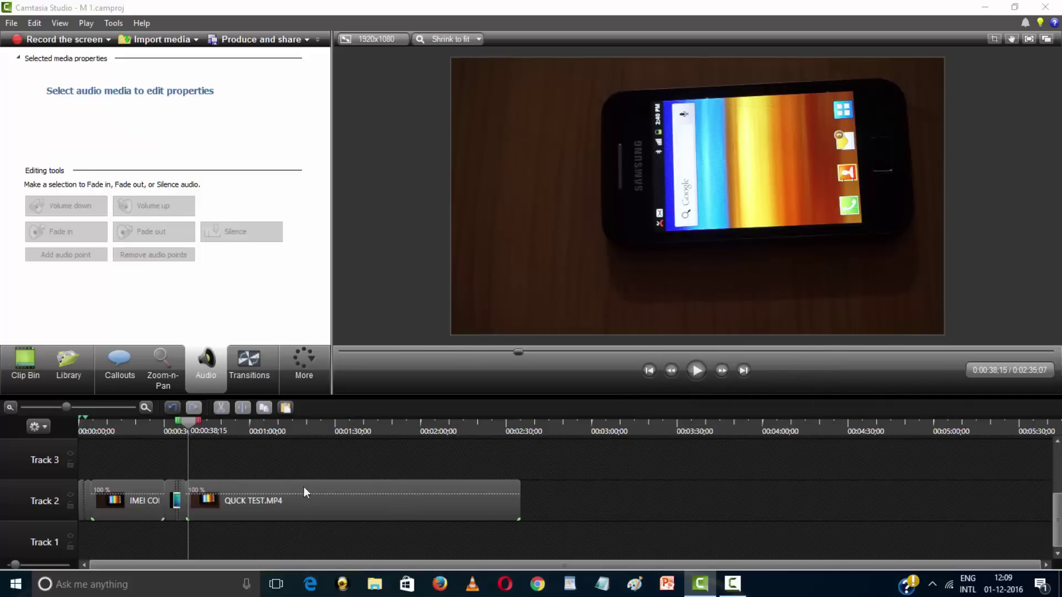
Step: Play a moment of QUCK TEST.MP4 and return the playhead to the beginning of the timeline
key(space)
key(space)
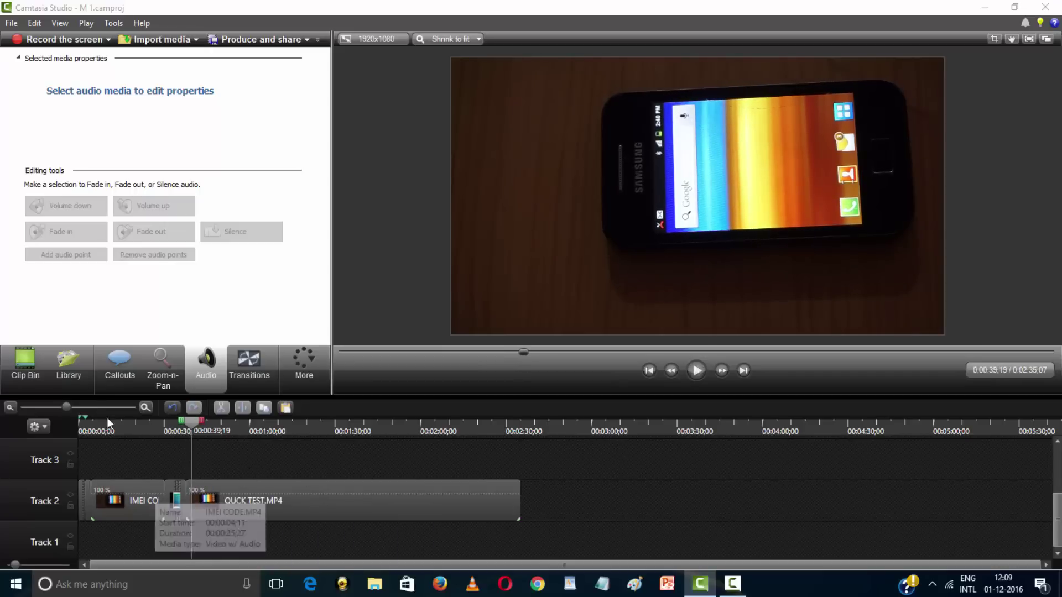
click(86, 408)
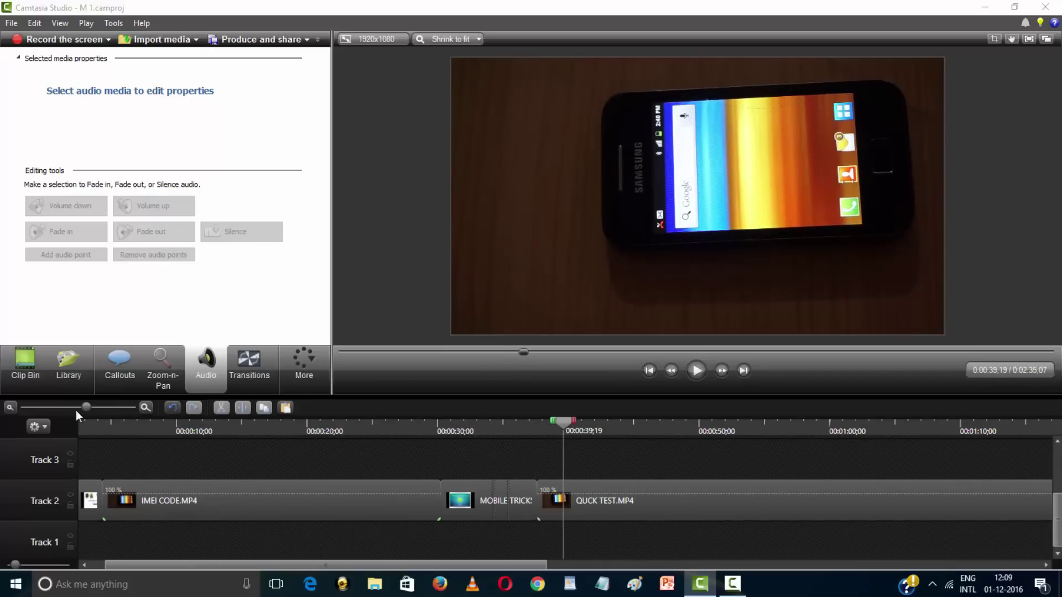
click(71, 409)
drag(234, 426, 45, 418)
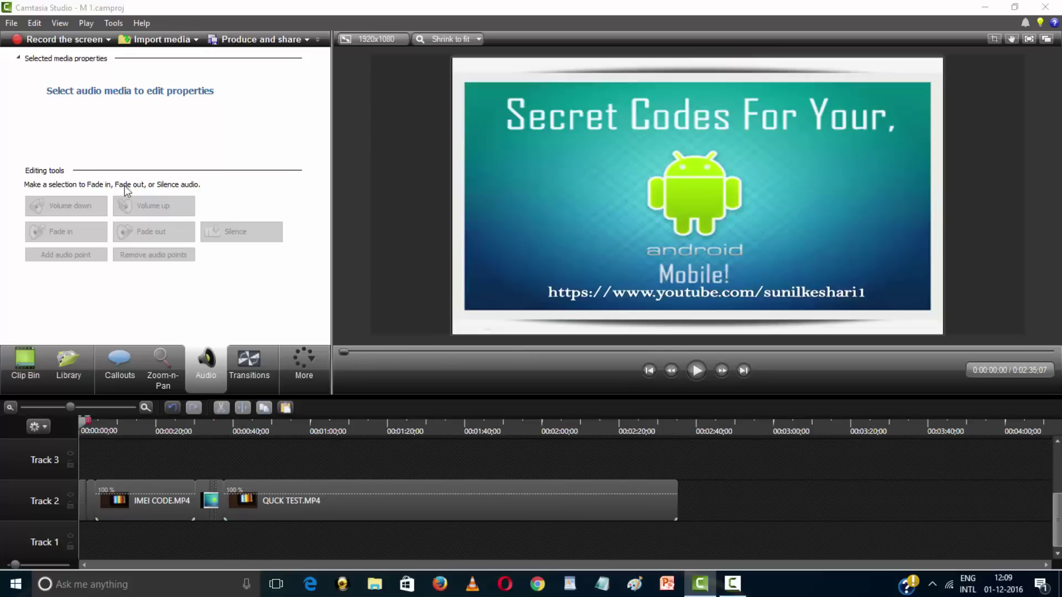
Step: Import the Bark audio file from the youtube audio folder on the Desktop
click(141, 37)
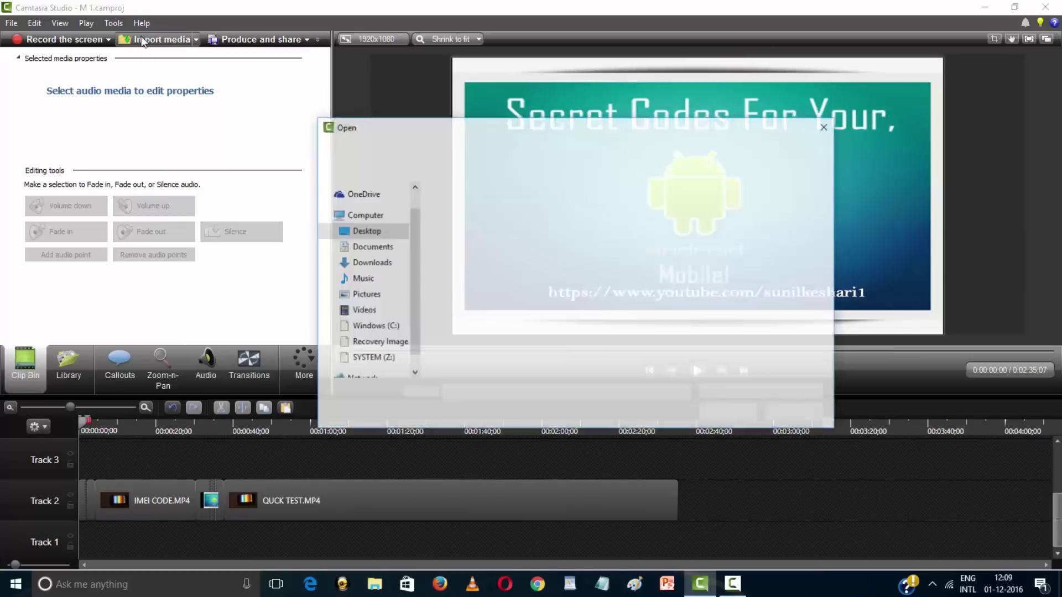
click(357, 232)
click(713, 251)
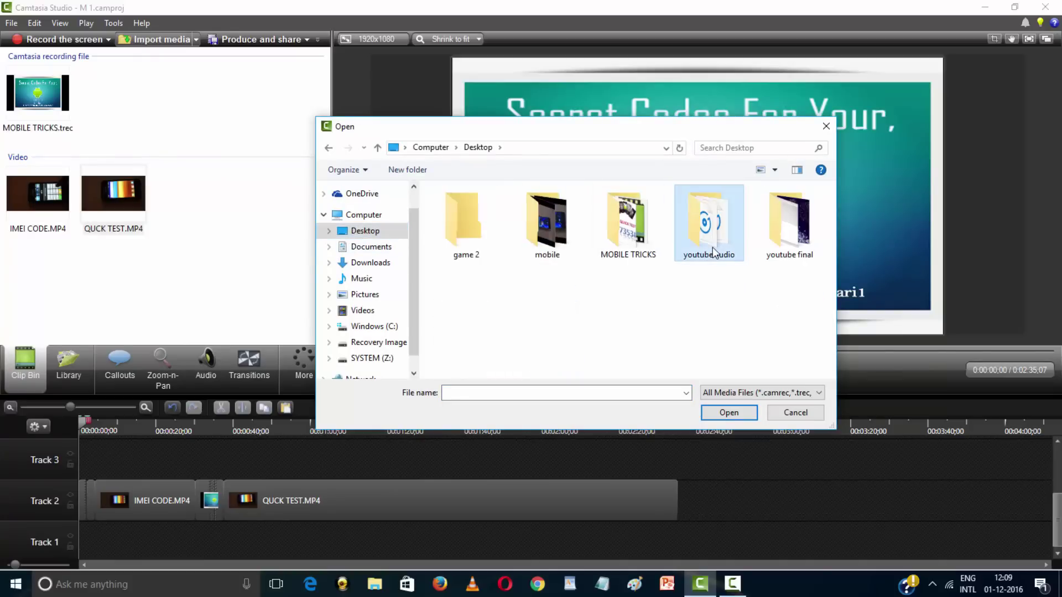
double_click(713, 251)
click(452, 247)
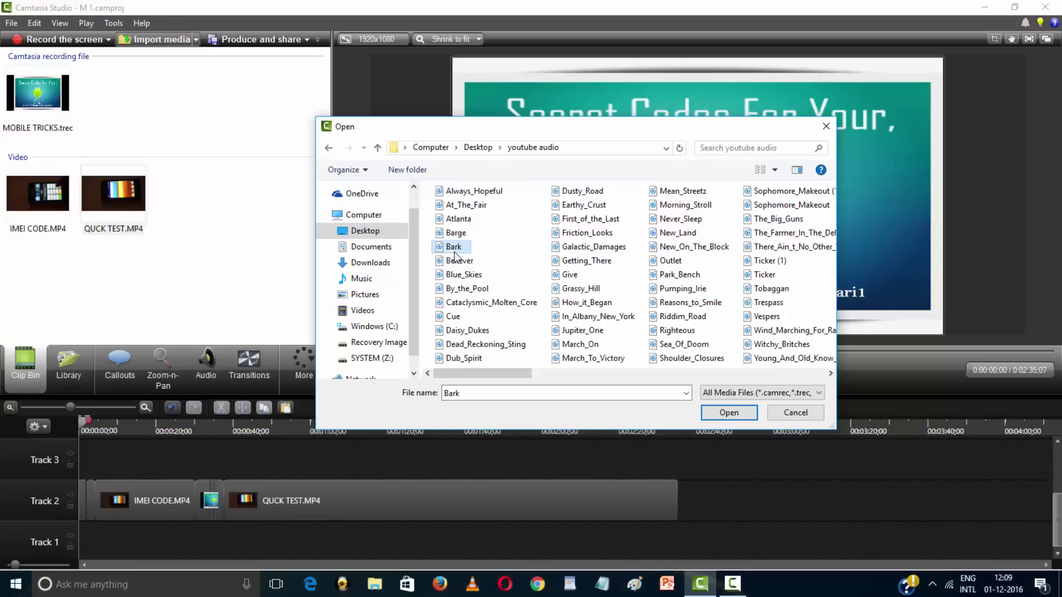
right_click(458, 252)
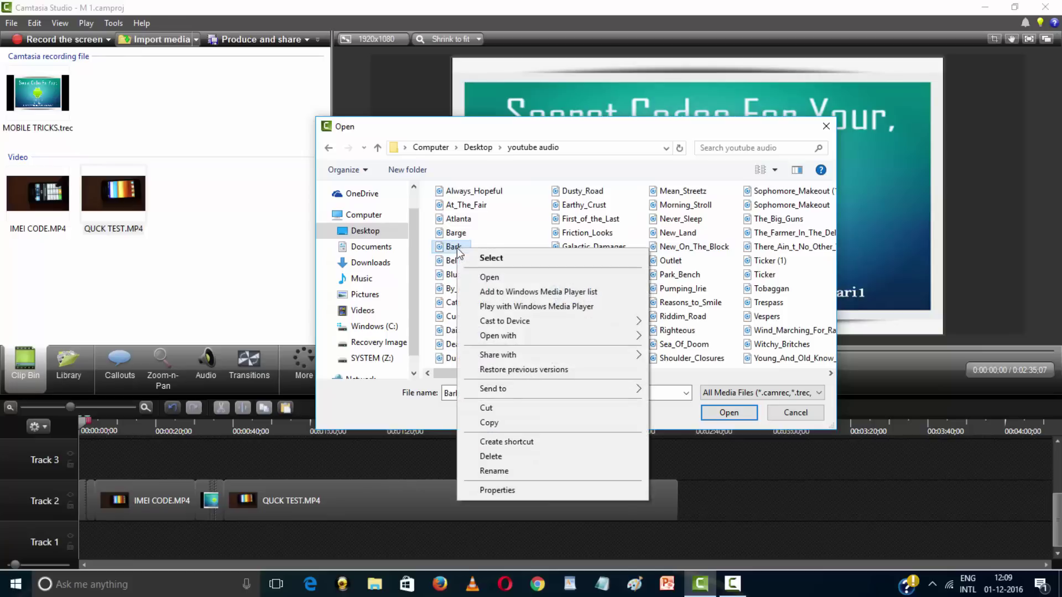
click(487, 258)
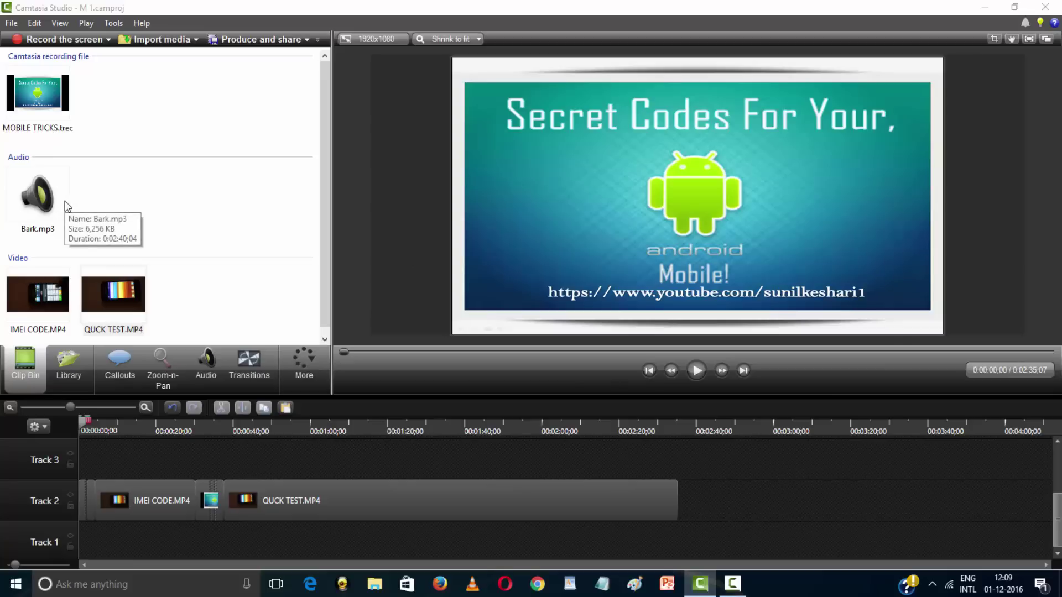
Step: Add Bark.mp3 to the timeline at the playhead and play the first few seconds
right_click(32, 184)
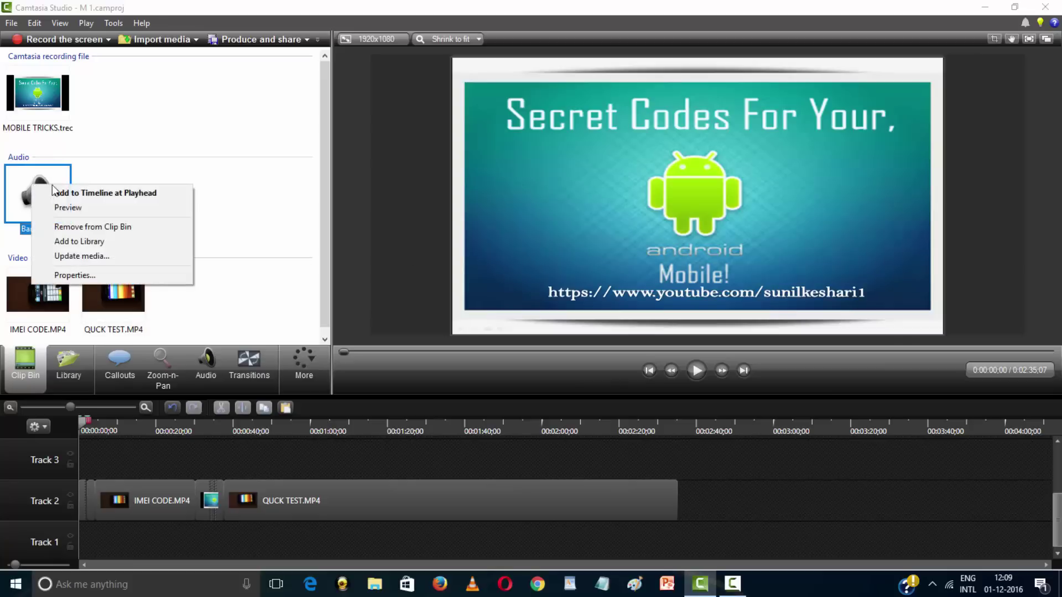
click(112, 195)
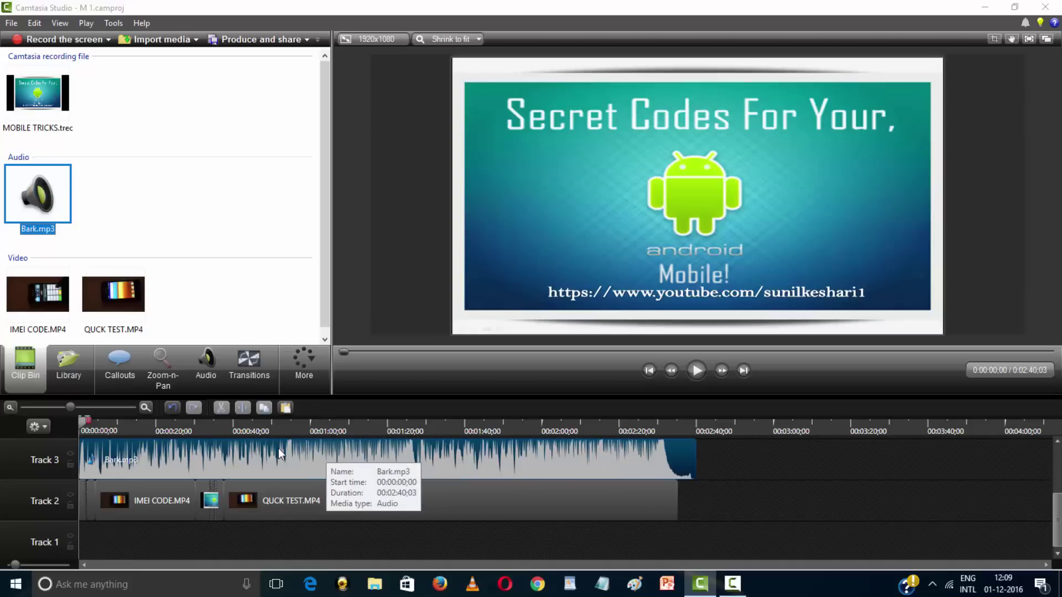
key(space)
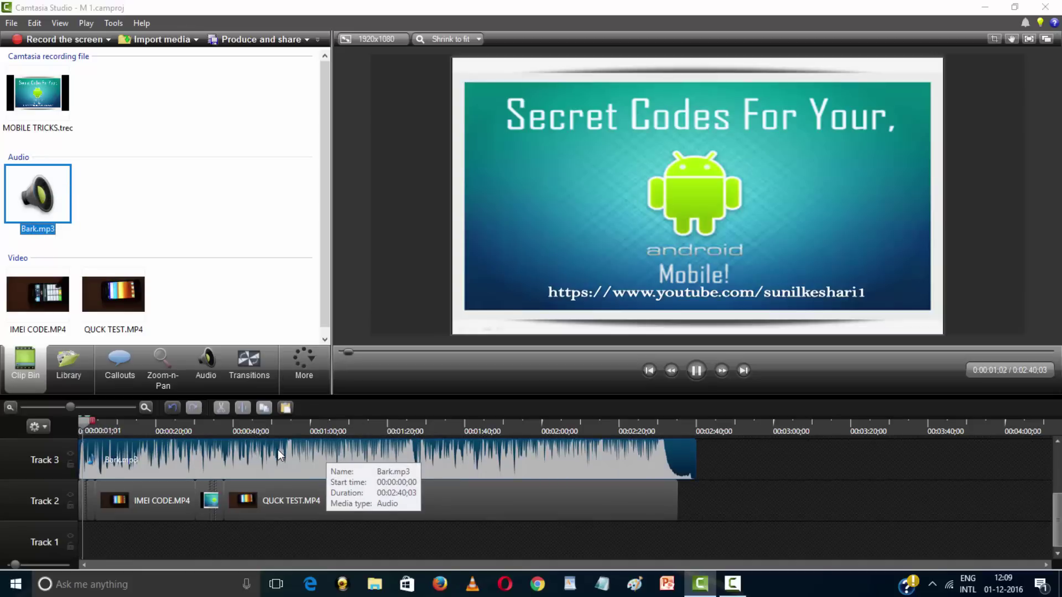
key(space)
Step: Lower the volume of the Bark.mp3 clip on Track 3 by three steps and play the sequence to check the sound
click(247, 452)
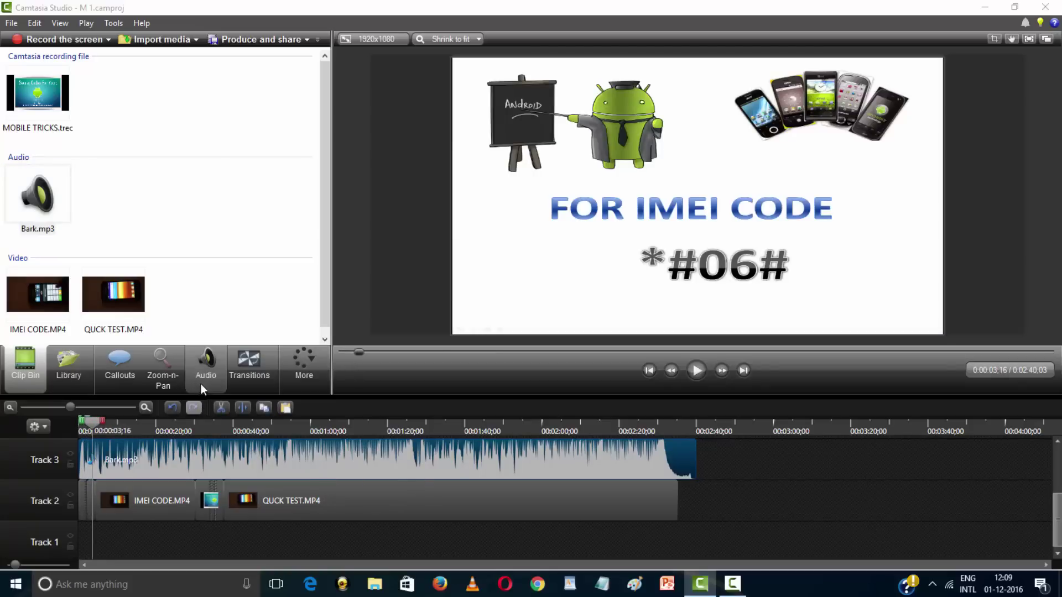
click(203, 376)
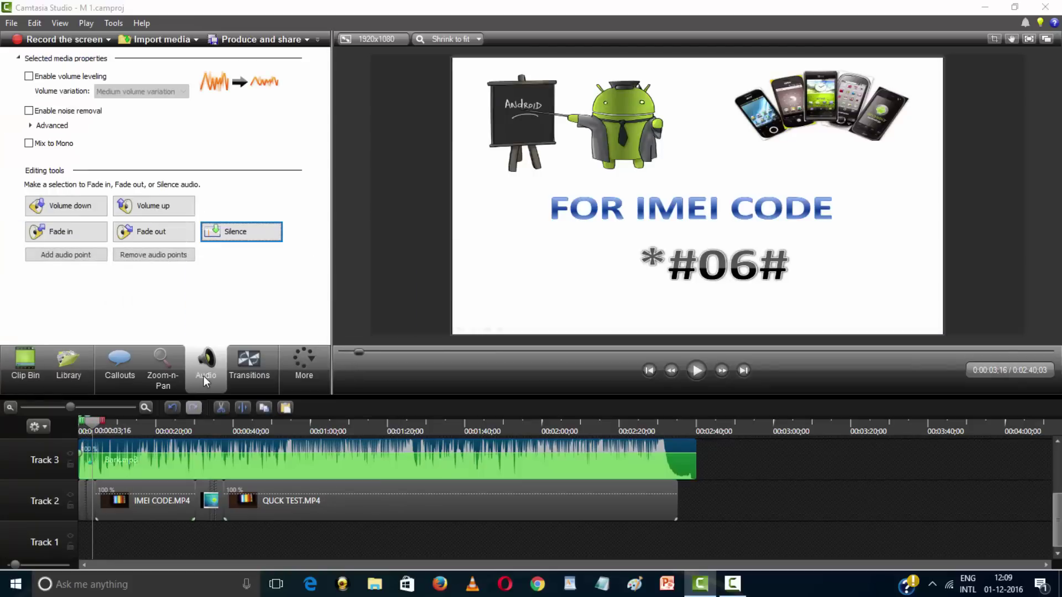
click(76, 210)
click(76, 211)
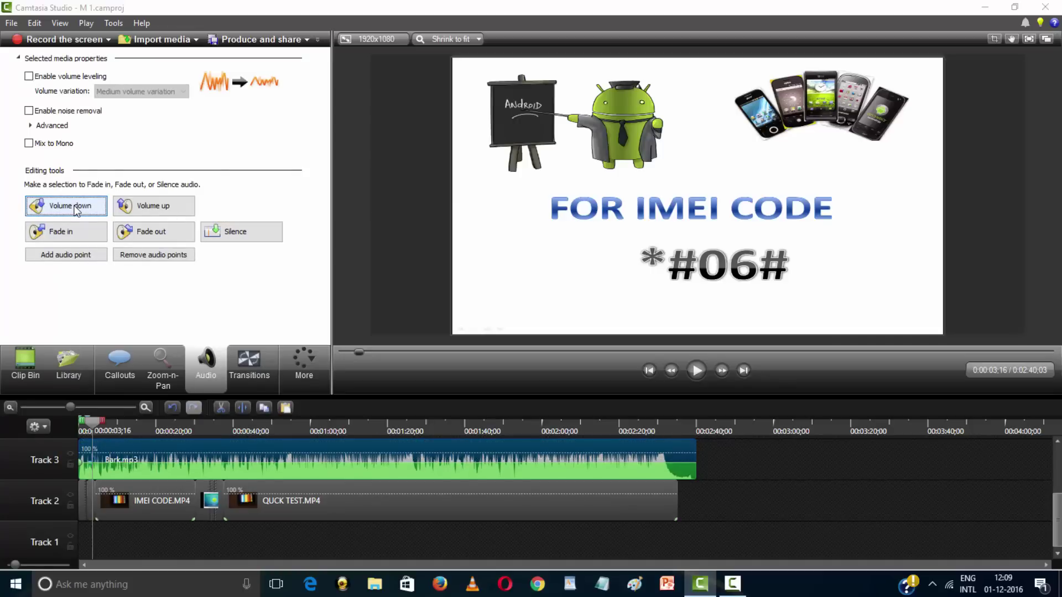
click(76, 211)
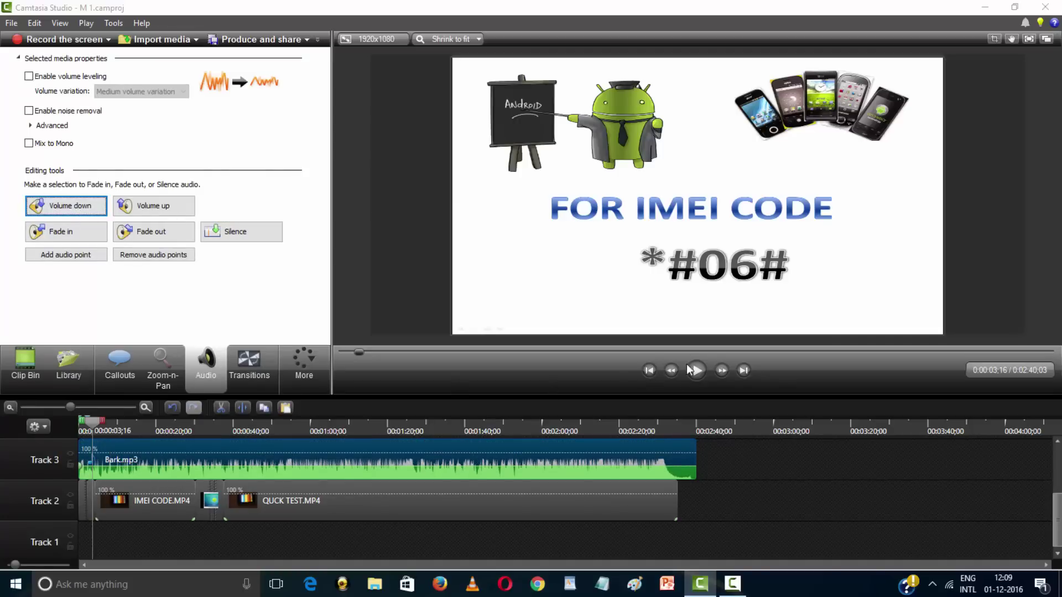
click(696, 378)
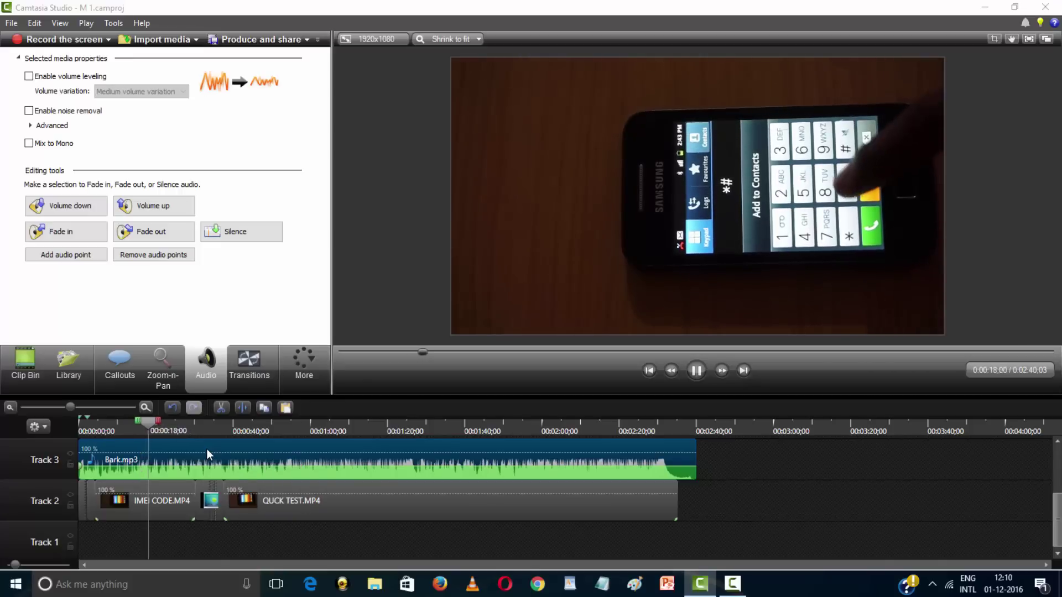
key(space)
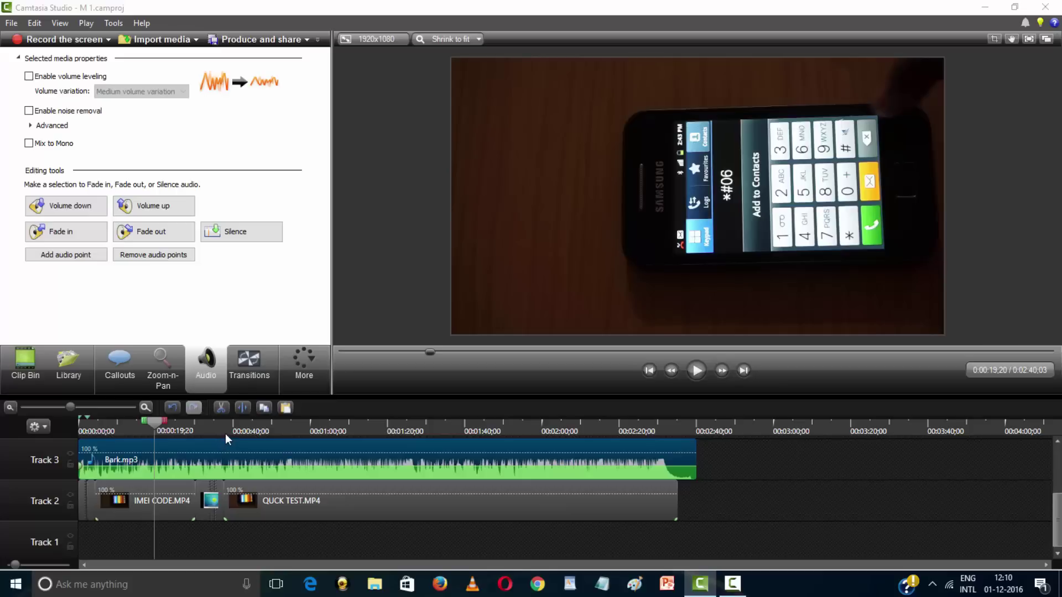
Step: Preview the Dissolve effect among the available transitions
click(252, 383)
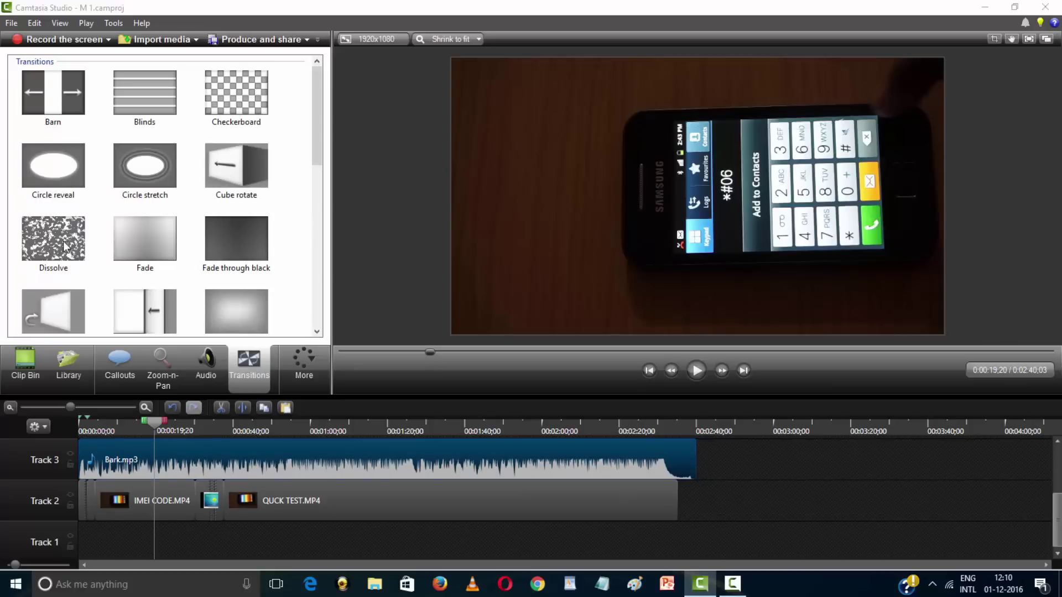
click(65, 247)
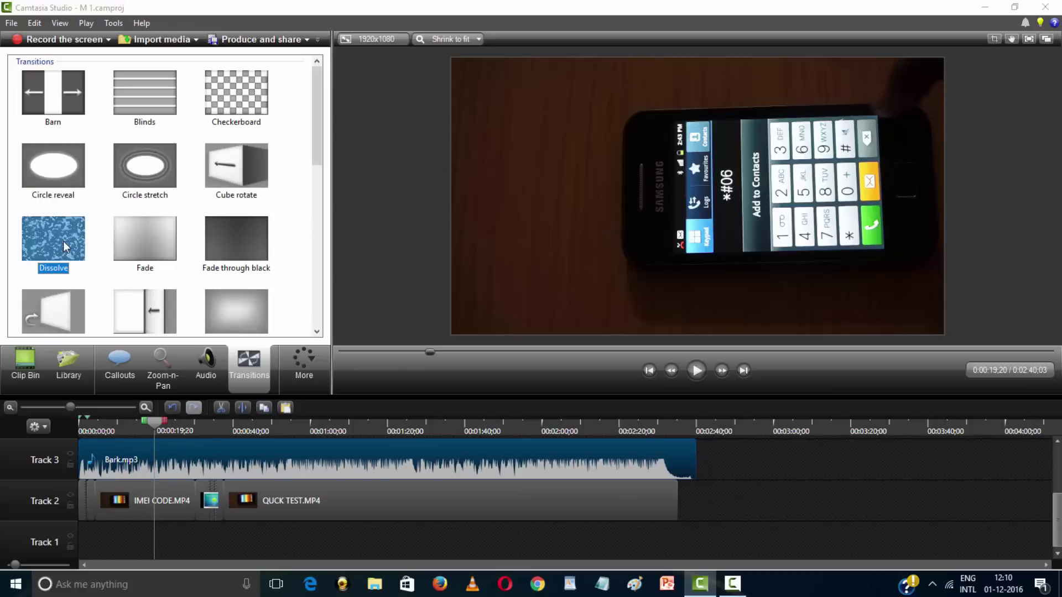
right_click(65, 246)
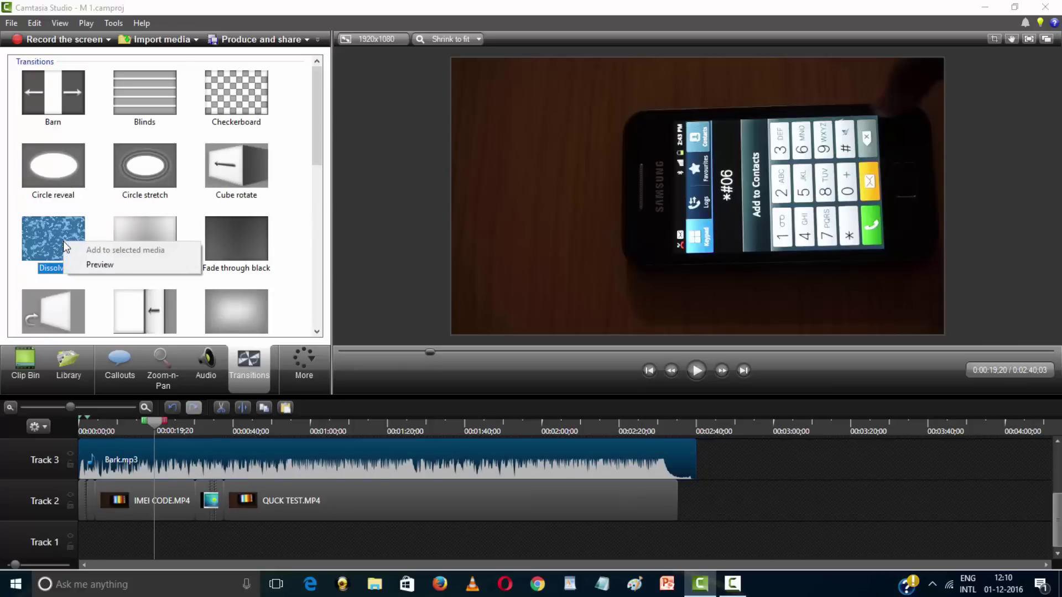
click(100, 265)
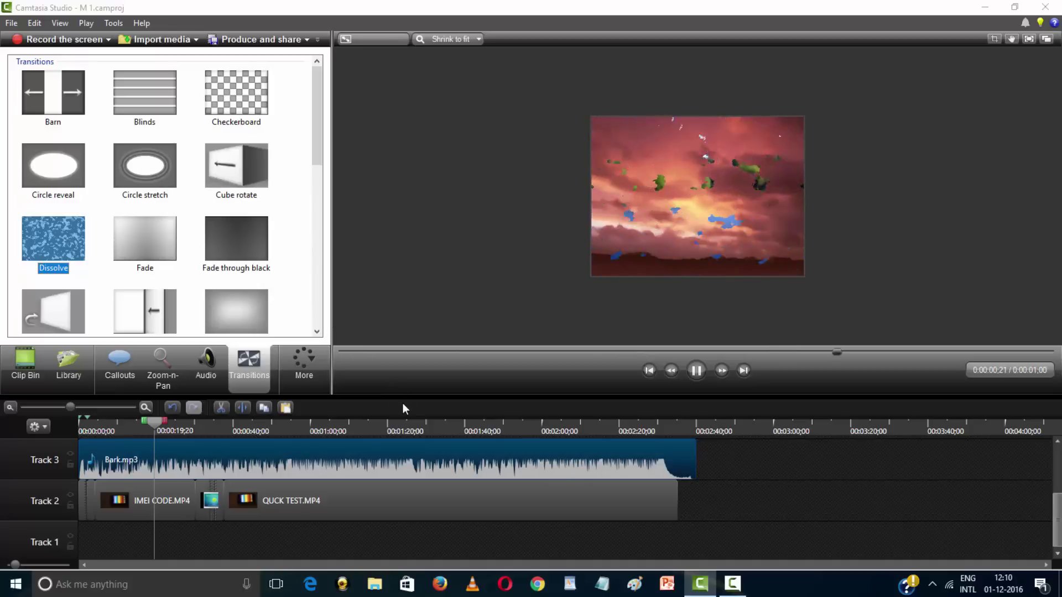
click(171, 463)
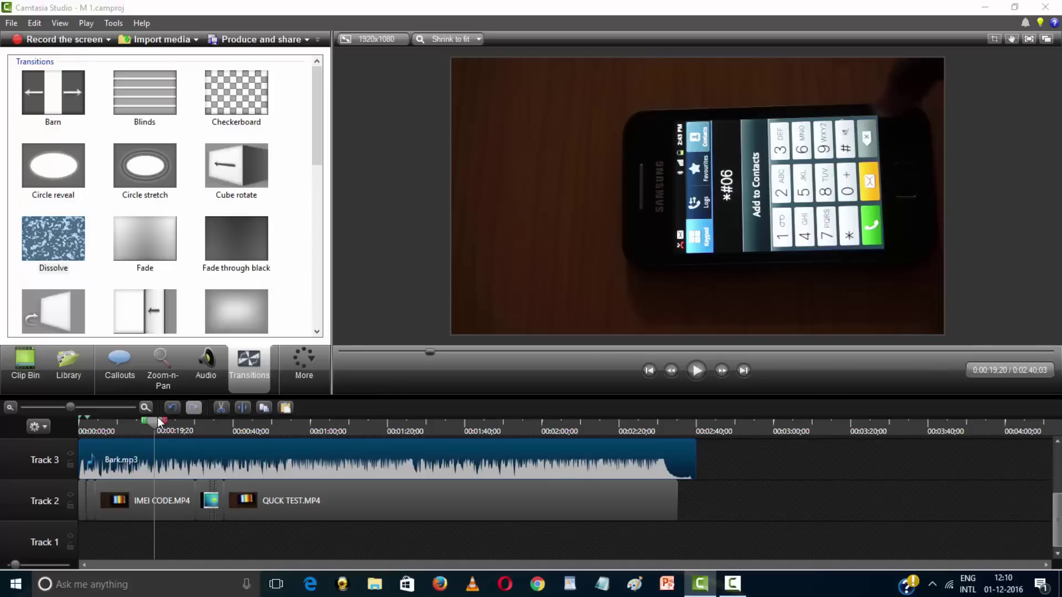
Step: Play the sequence from the start and replay the Dissolve transition preview
drag(155, 418, 79, 419)
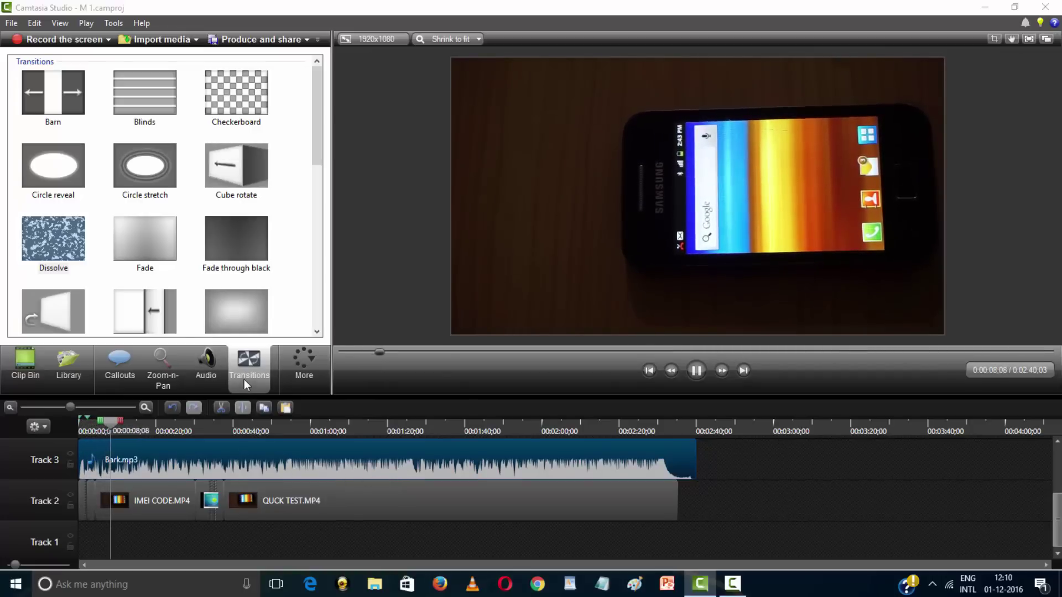
click(54, 240)
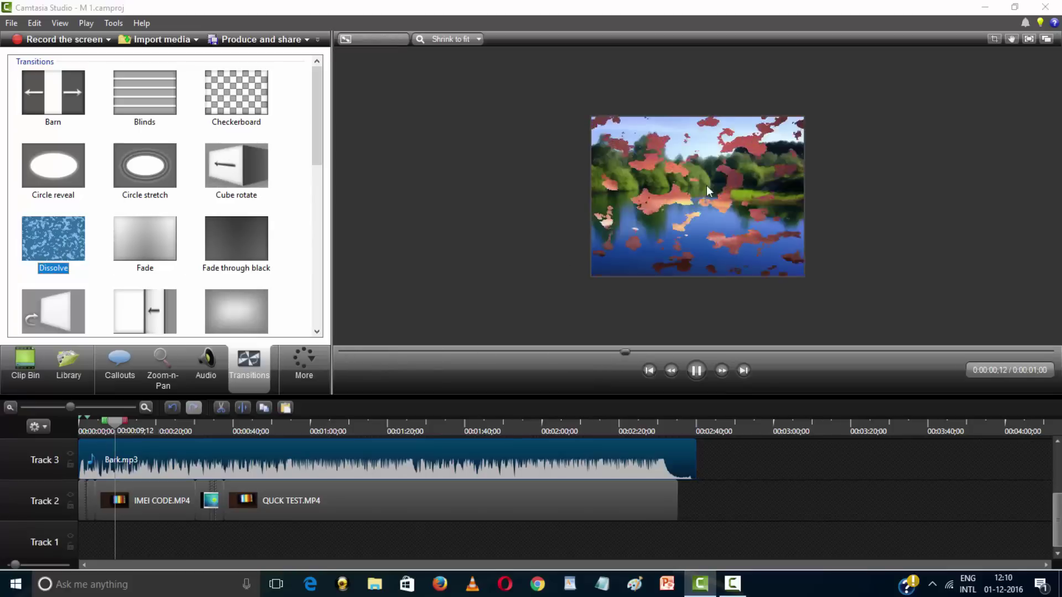
click(224, 499)
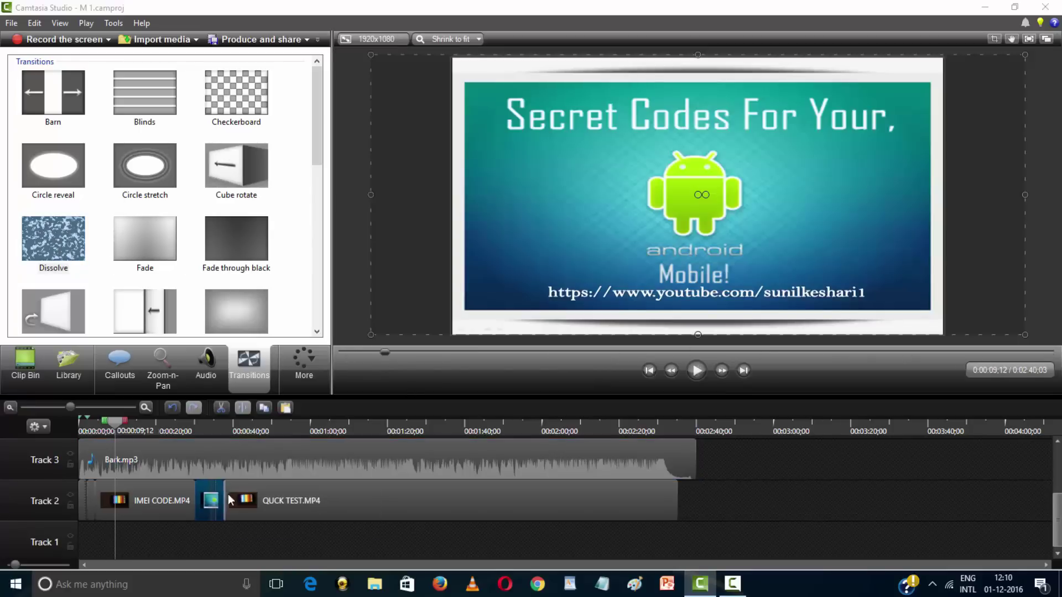
click(152, 500)
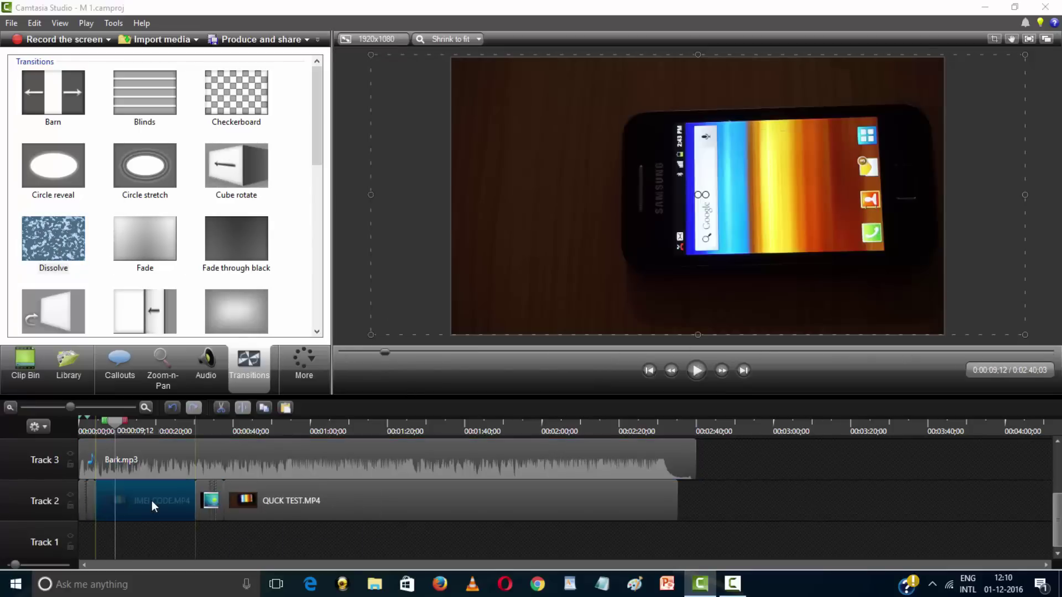
Step: Try out the lock on Track 2 by attempting to move its clips, and unlock the track
click(70, 505)
drag(91, 498, 166, 508)
right_click(400, 530)
click(297, 483)
click(365, 459)
key(ctrl+Home)
mouse_move(318, 480)
mouse_down()
mouse_move(284, 495)
mouse_move(290, 479)
mouse_up()
click(71, 506)
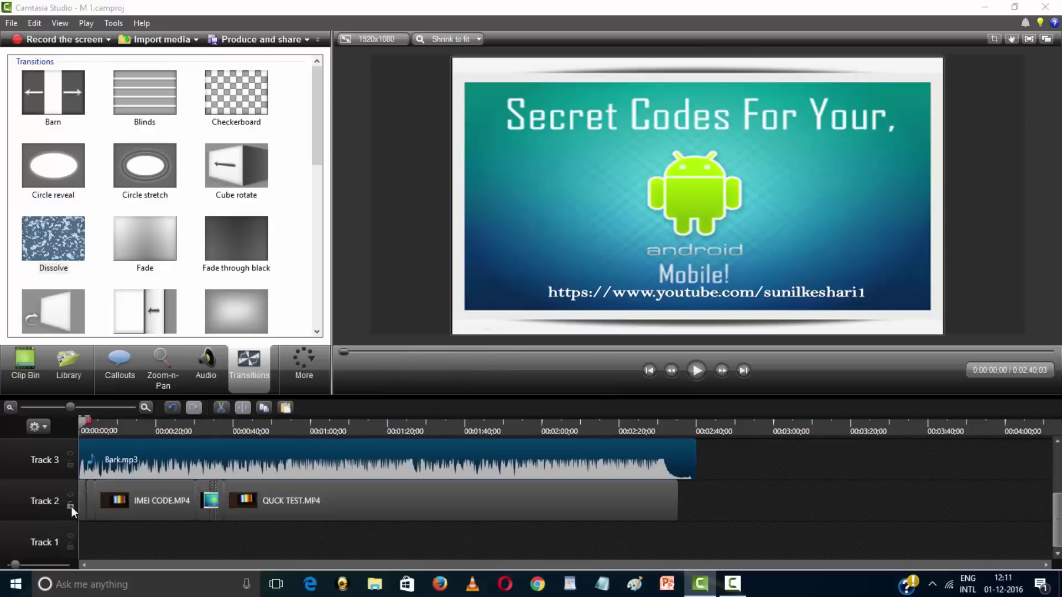
click(151, 498)
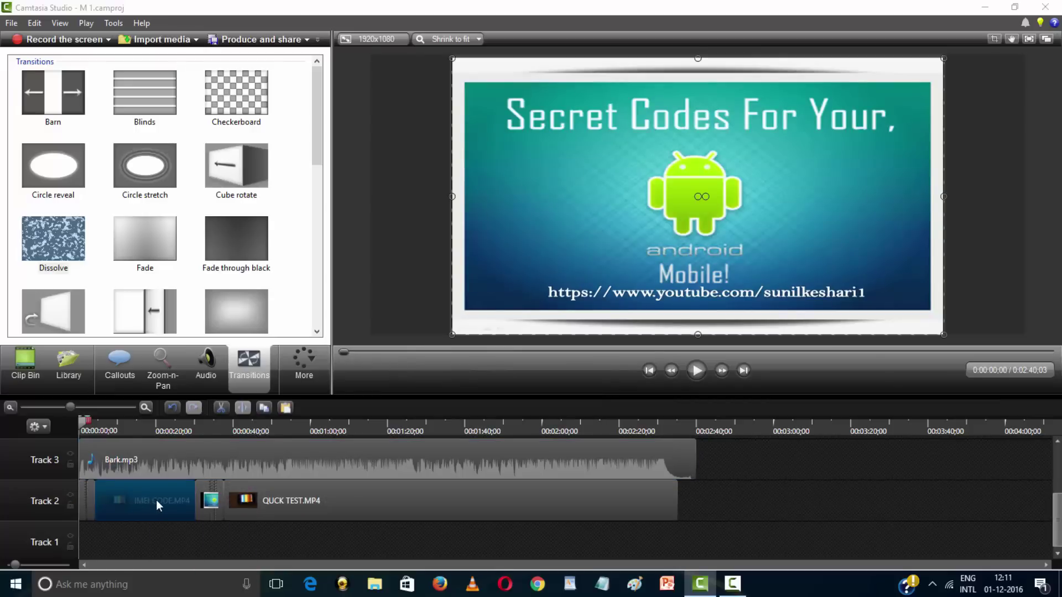
Step: Select all clips on the timeline and preview the Dissolve transition once more
key(ctrl+a)
click(61, 228)
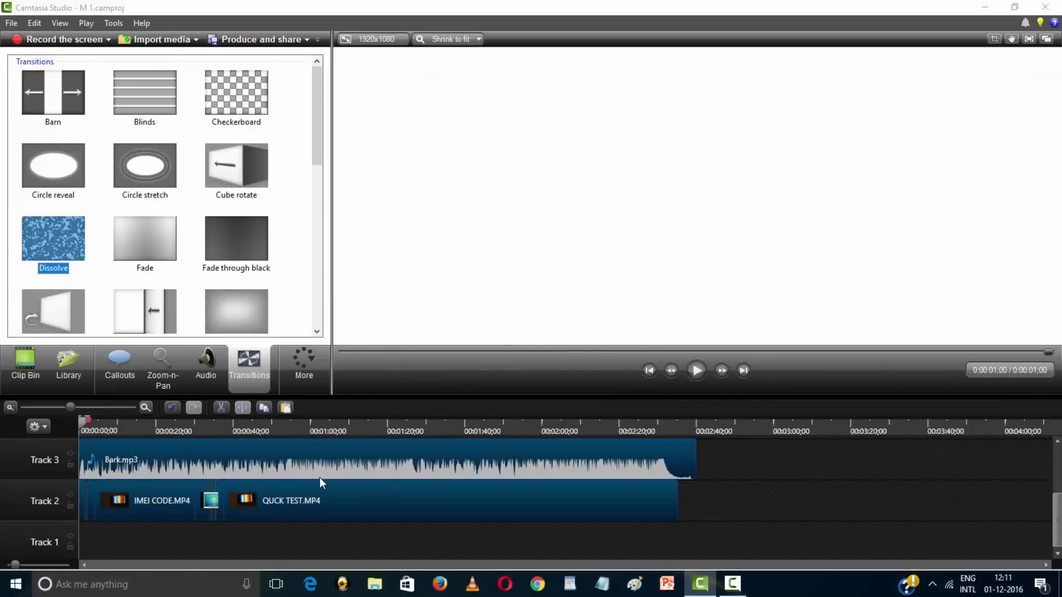
Step: Cut off the tail of Bark.mp3 on Track 3 that runs past the end of the QUCK TEST.MP4 clip
click(320, 477)
click(29, 370)
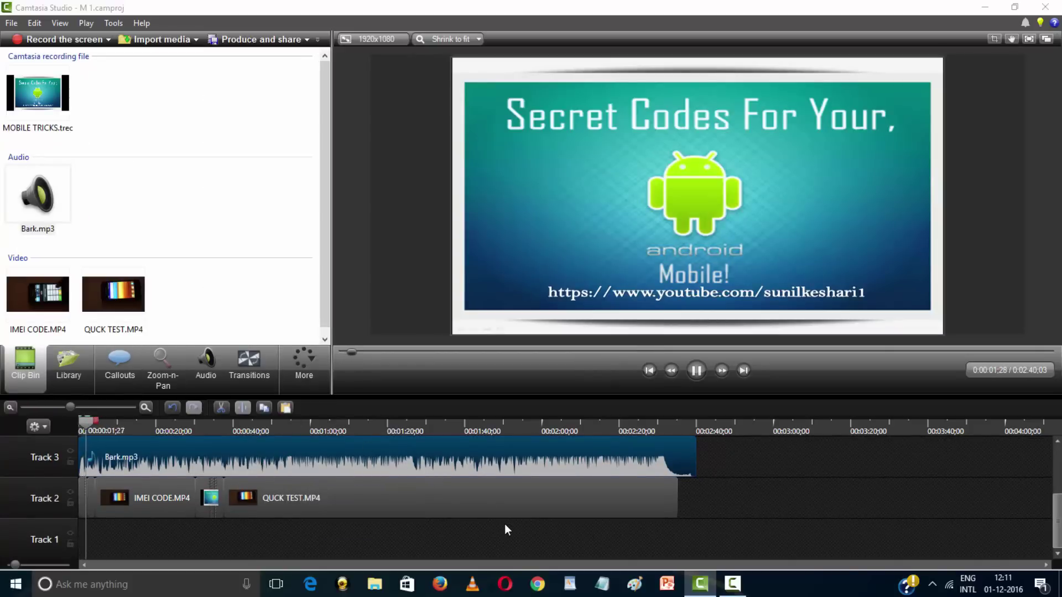
scroll(507, 503, up, 2)
scroll(507, 503, down, 1)
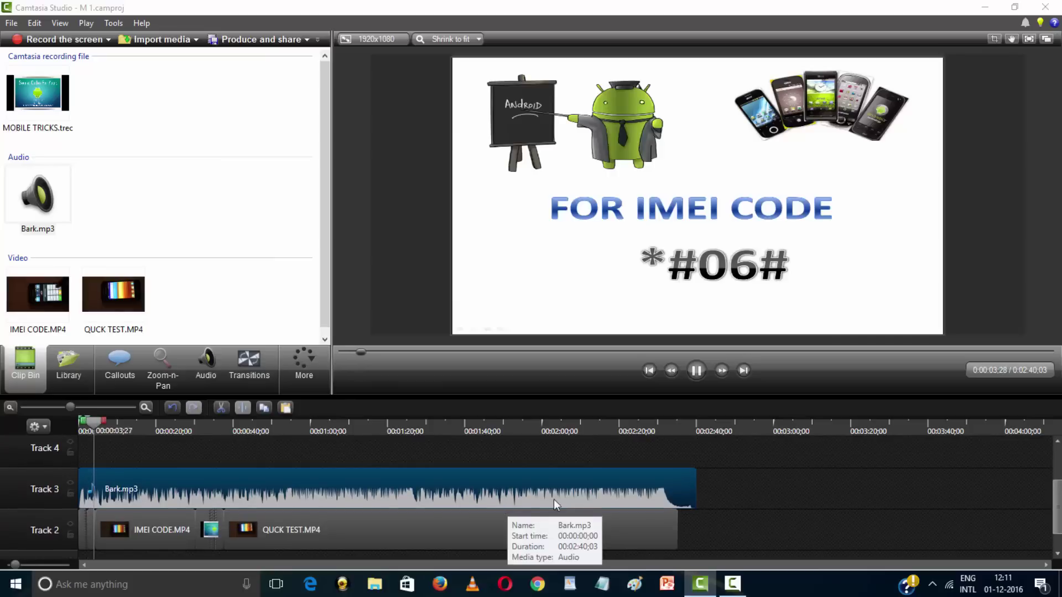
click(663, 486)
drag(664, 423, 720, 437)
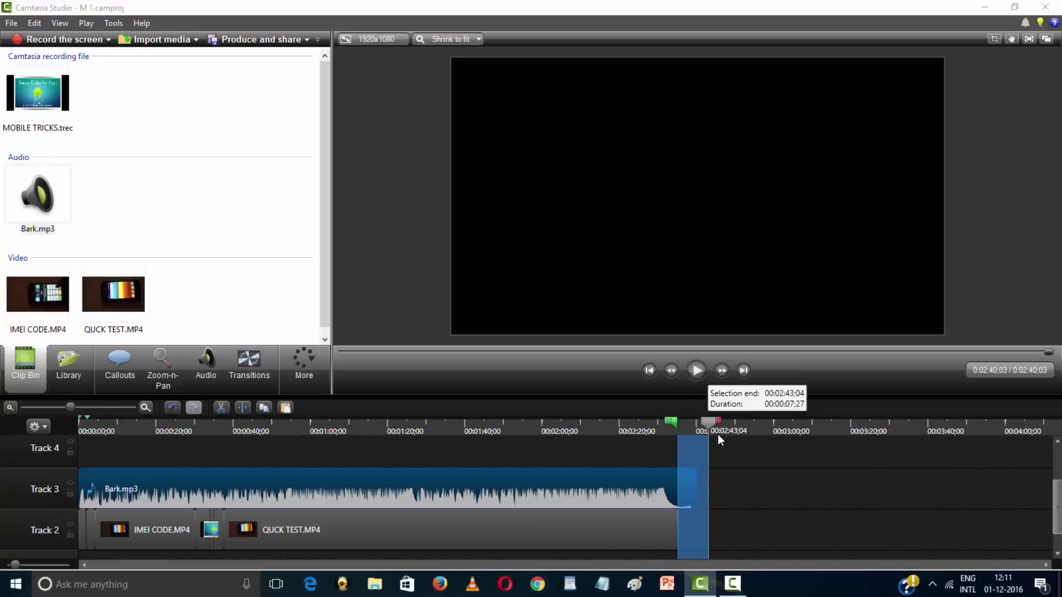
click(221, 407)
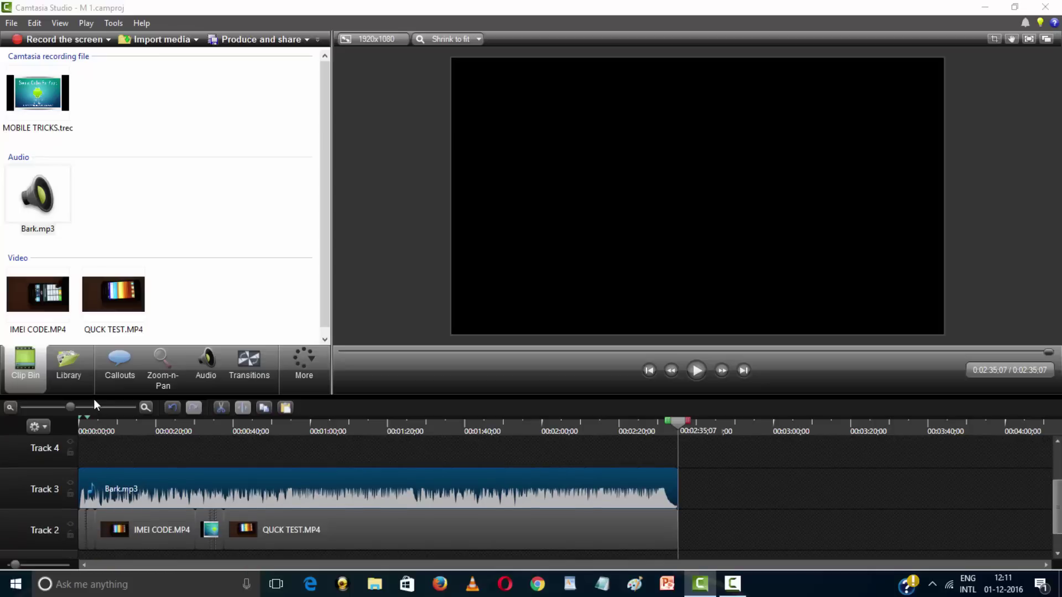
Step: Play a short part of the sequence from the end of the IMEI CODE.MP4 clip, and pause it
click(195, 430)
key(space)
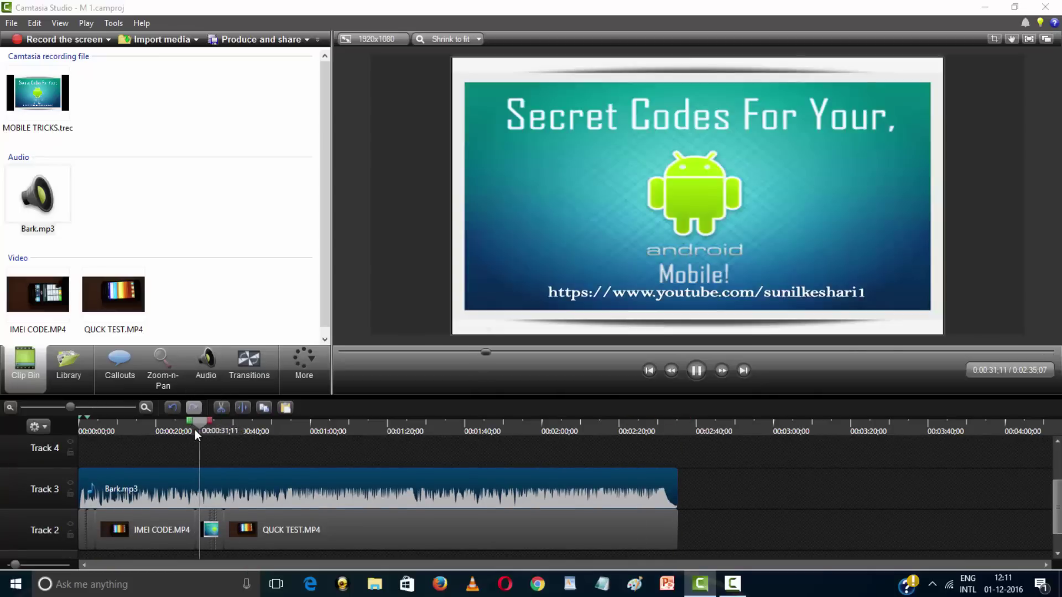
key(space)
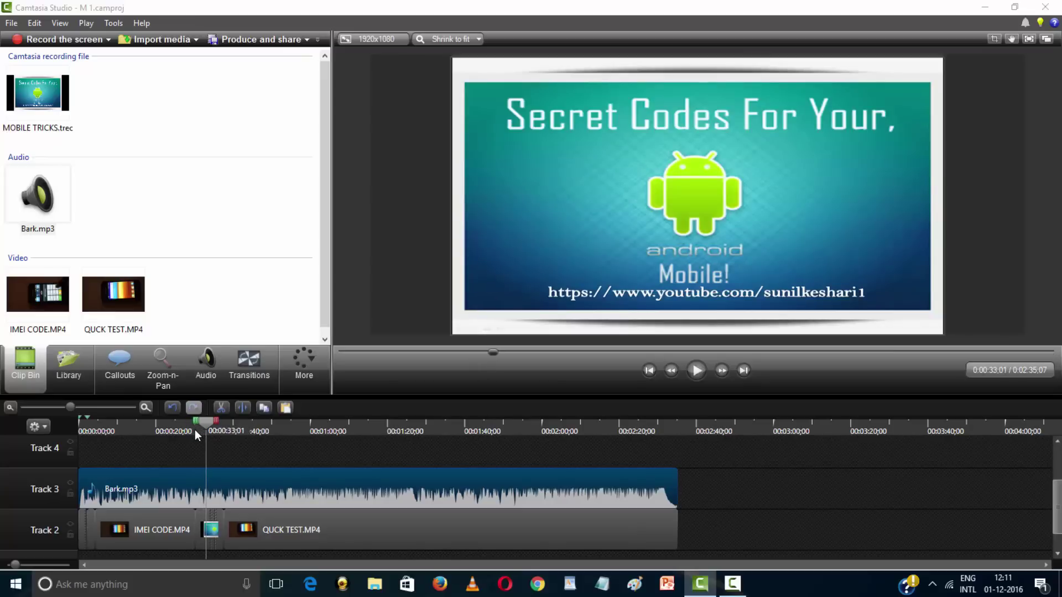
Step: Start producing the project with the MP4 only (up to 1080p) preset and accept the unsupported marker TOC
click(253, 40)
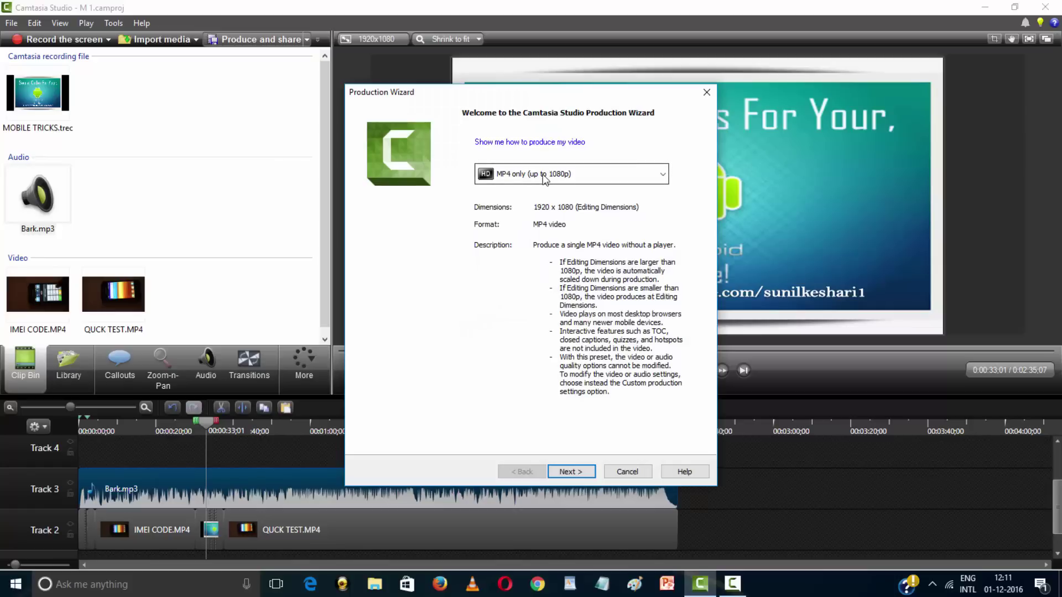
click(575, 174)
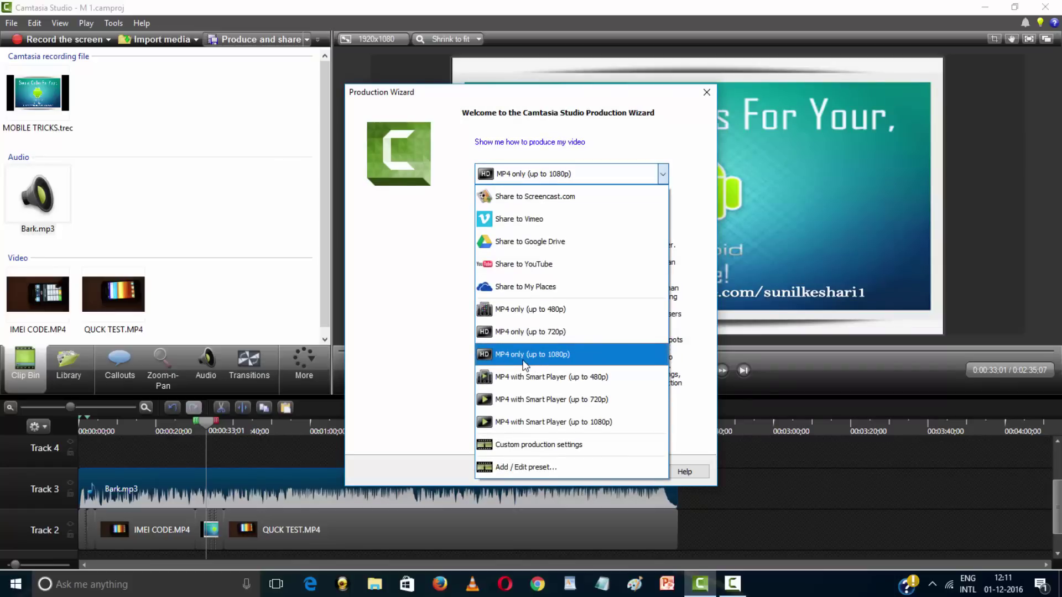
click(523, 360)
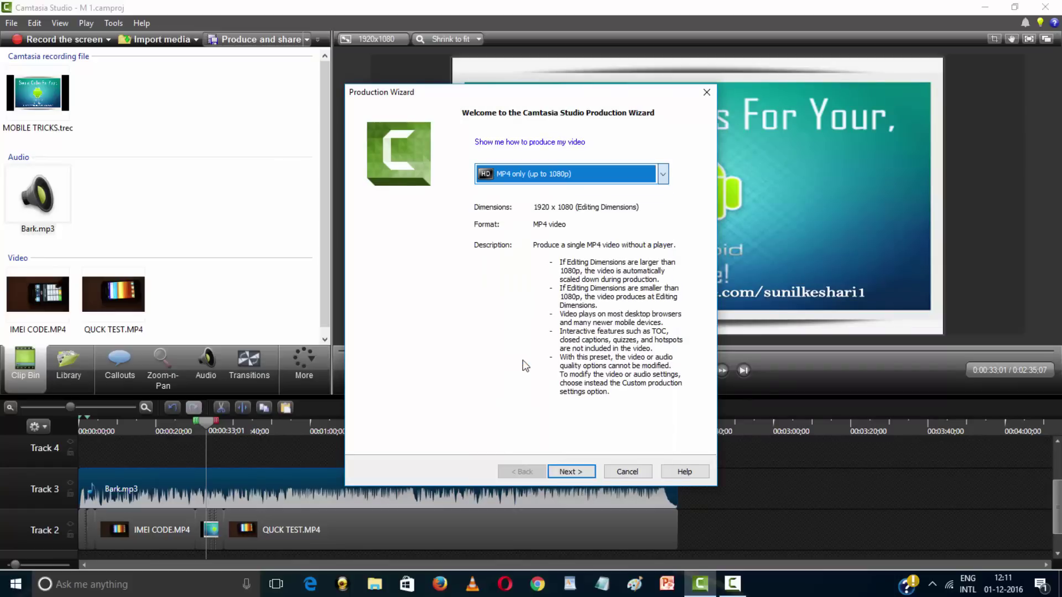
click(564, 472)
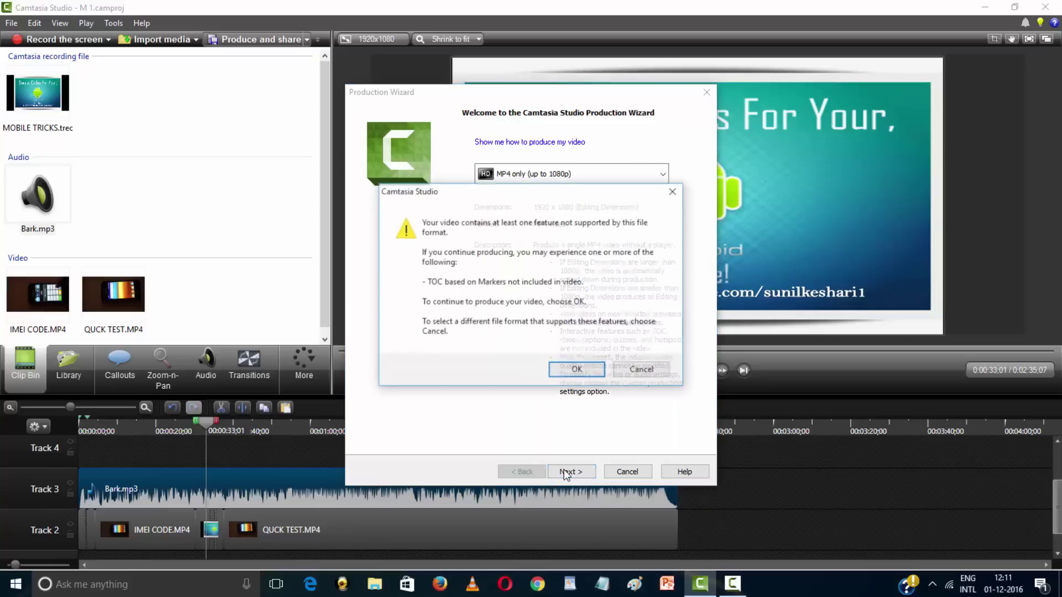
click(576, 371)
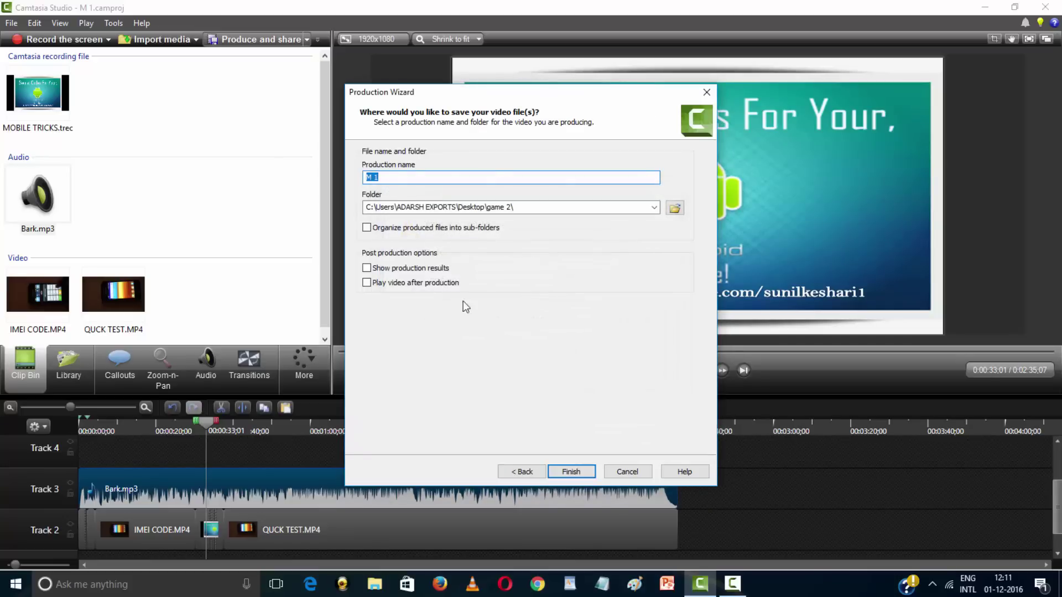
Step: Save the production as video.mp4 in the game 2 folder on the Desktop and start rendering
click(404, 178)
click(675, 208)
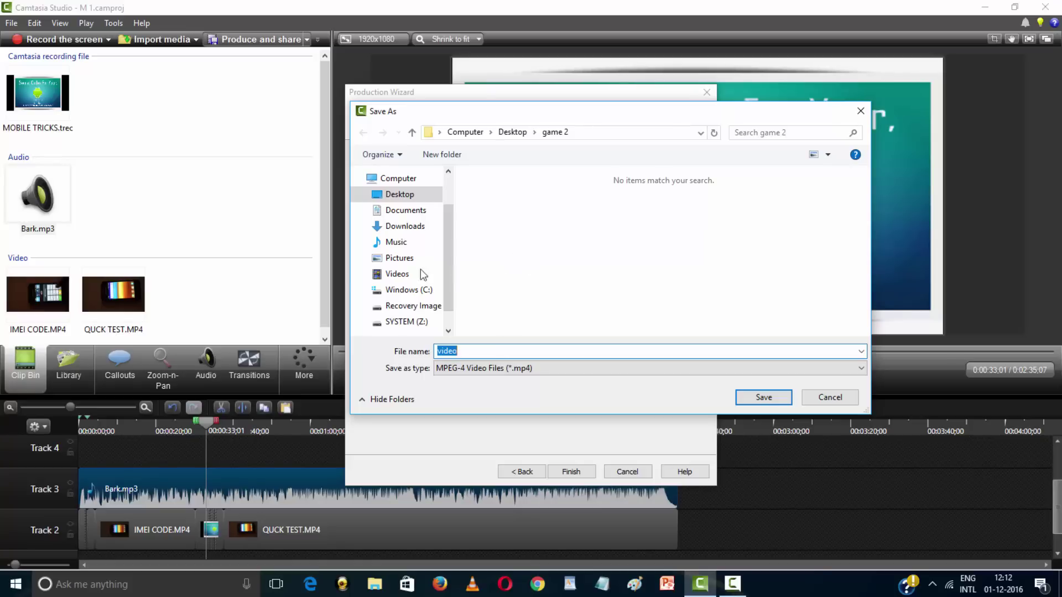
click(404, 195)
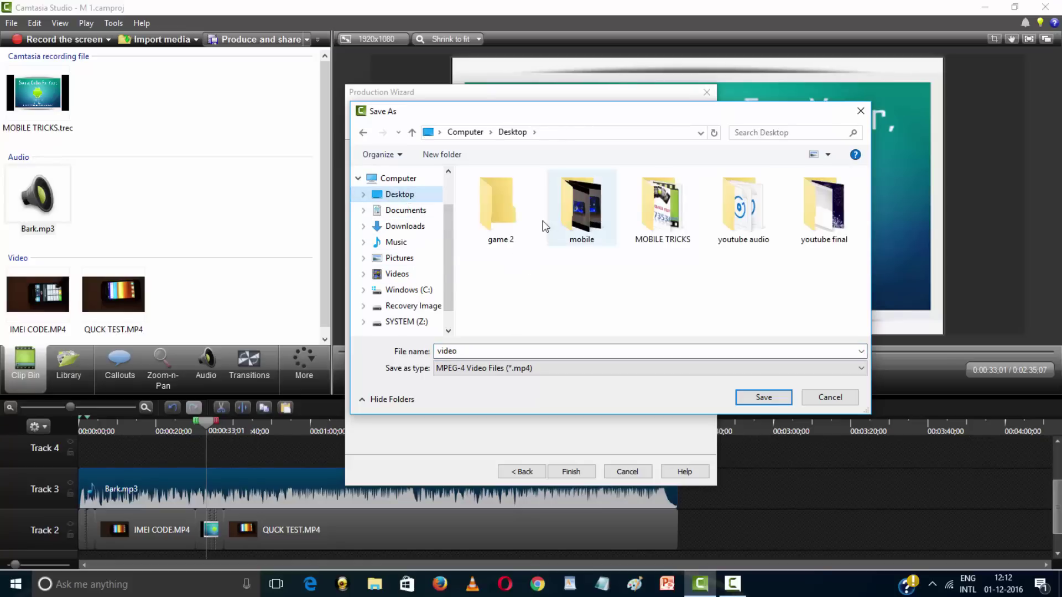
double_click(514, 218)
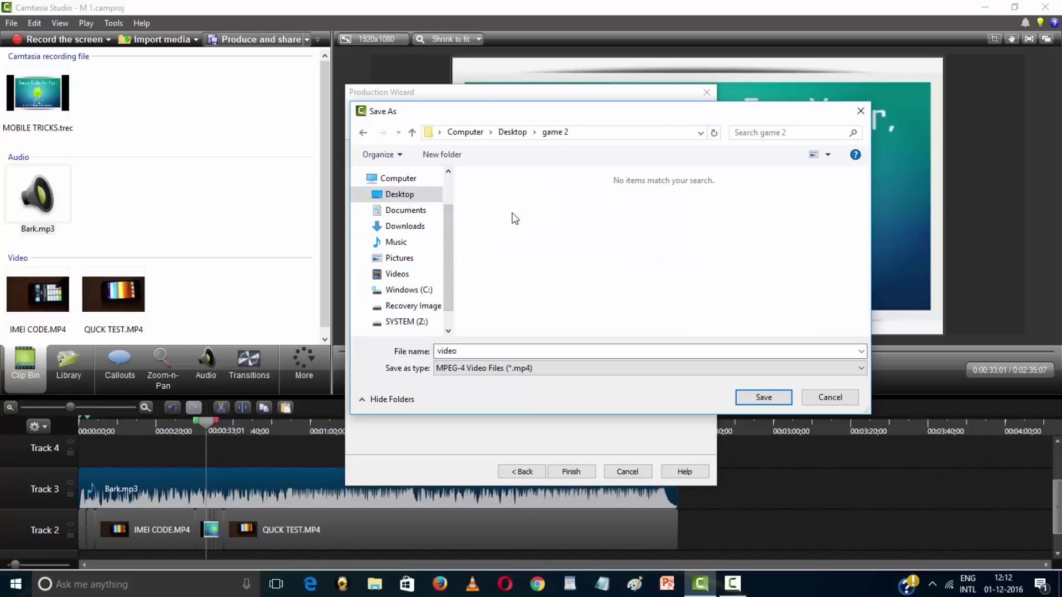
double_click(618, 351)
click(618, 351)
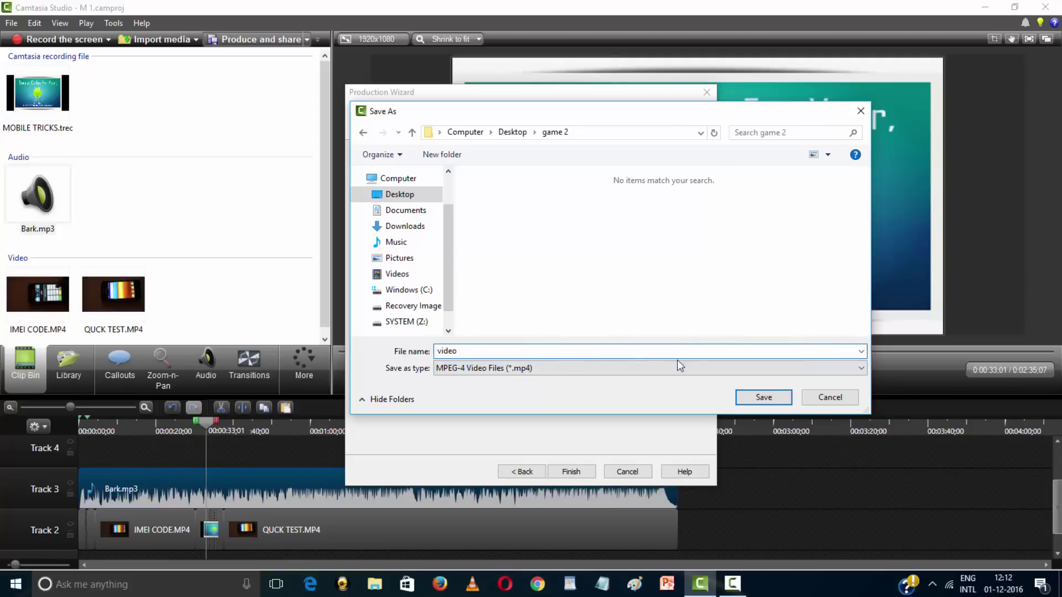
click(762, 397)
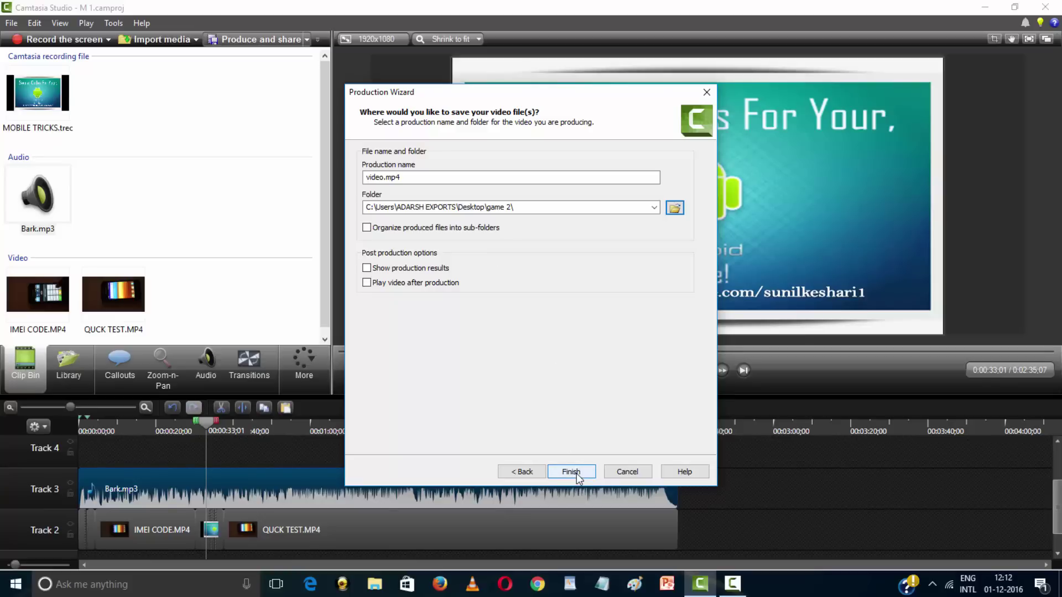
click(572, 471)
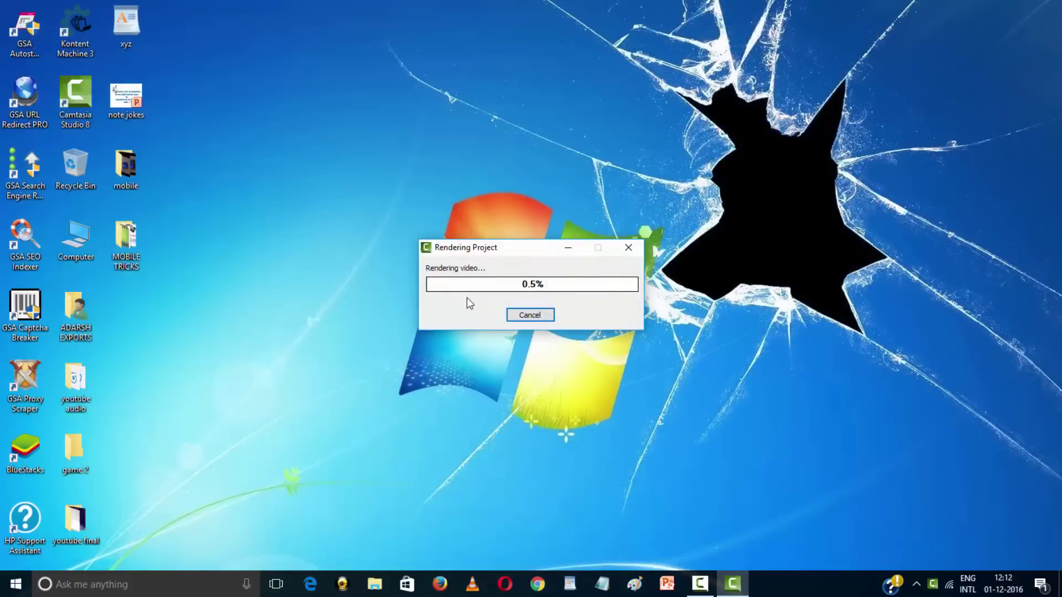